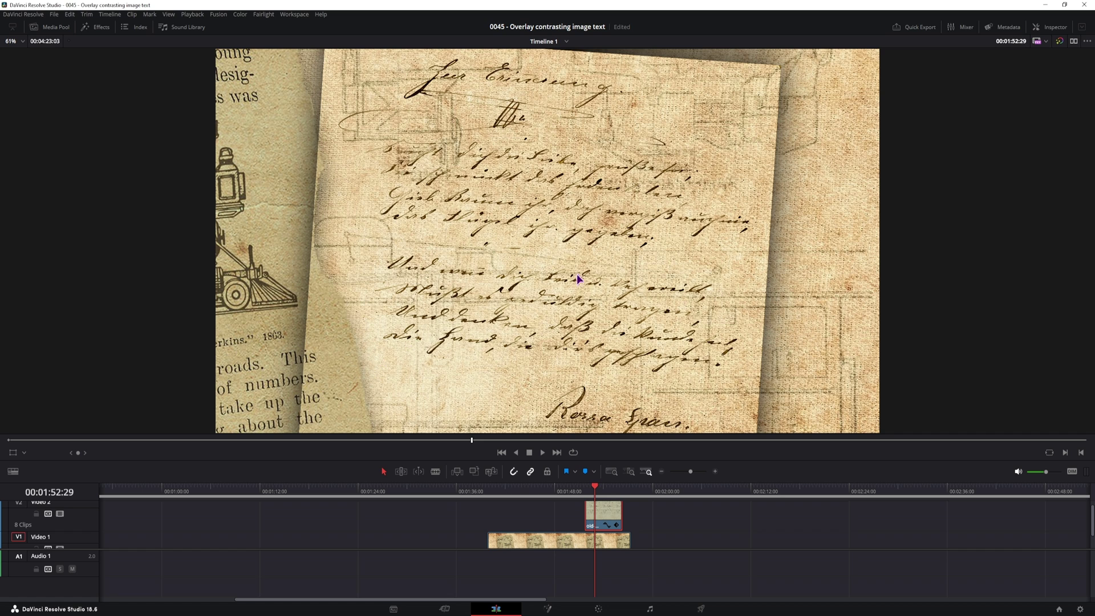
Switch off the Drop Shadow effect on the old-script.jpg clip
left_click(1051, 27)
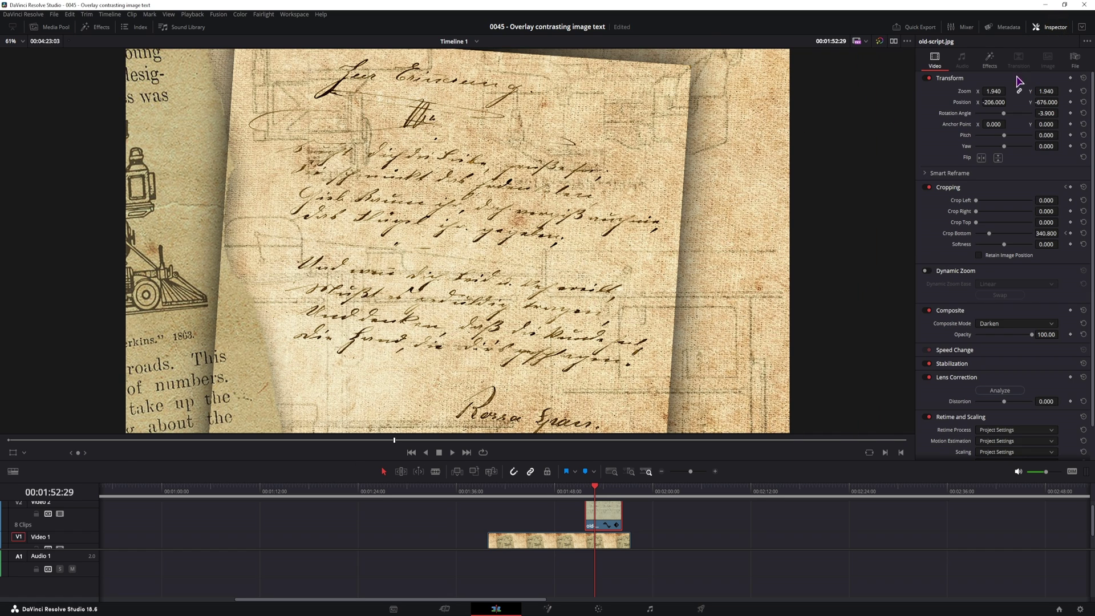
left_click(990, 58)
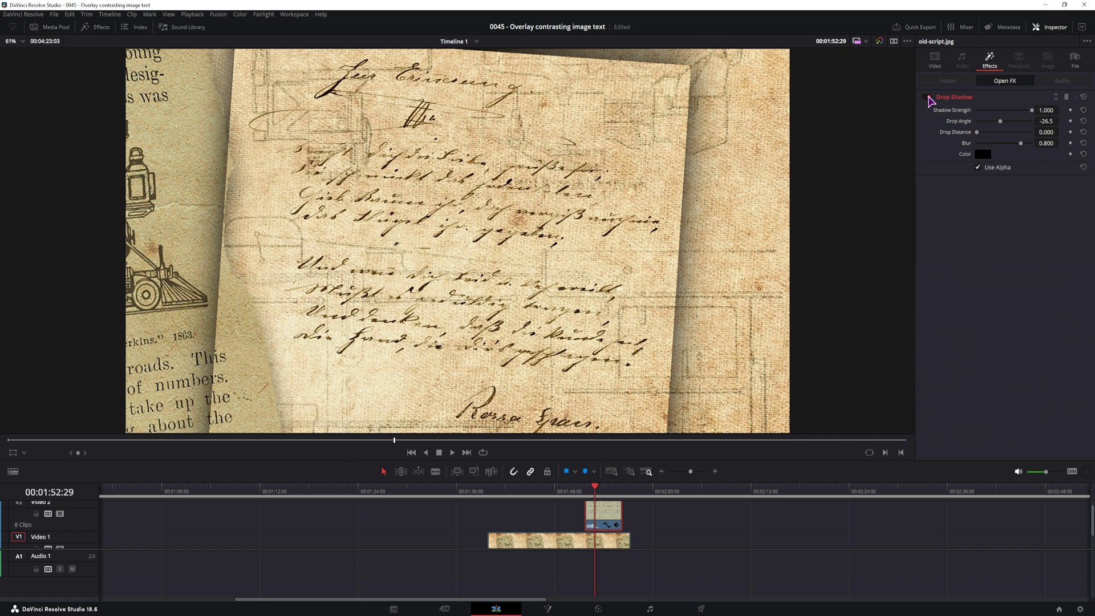
left_click(926, 97)
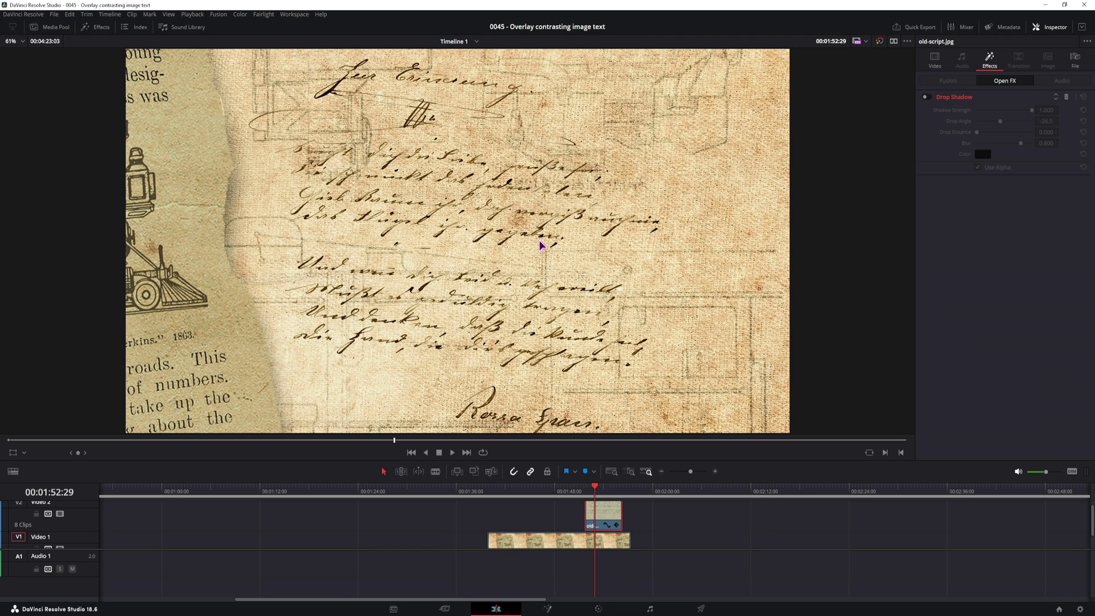
left_click(638, 272)
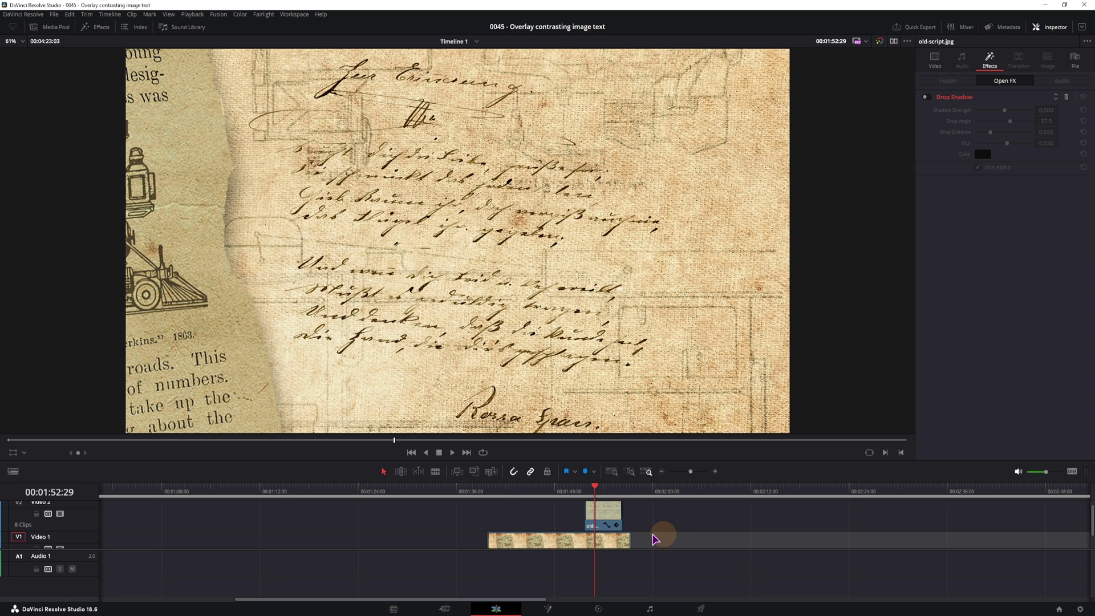
Place vintage-train.jpg on Video 1 and zoom it up to fill the frame
left_click(57, 29)
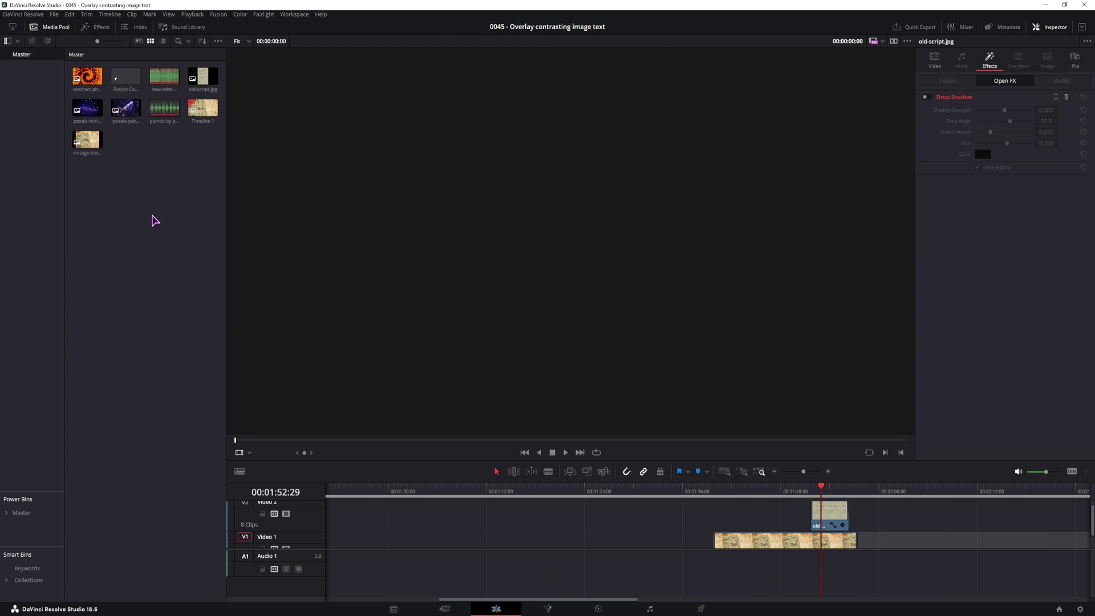
left_click(152, 216)
left_click(87, 143)
left_click_drag(87, 143, 553, 545)
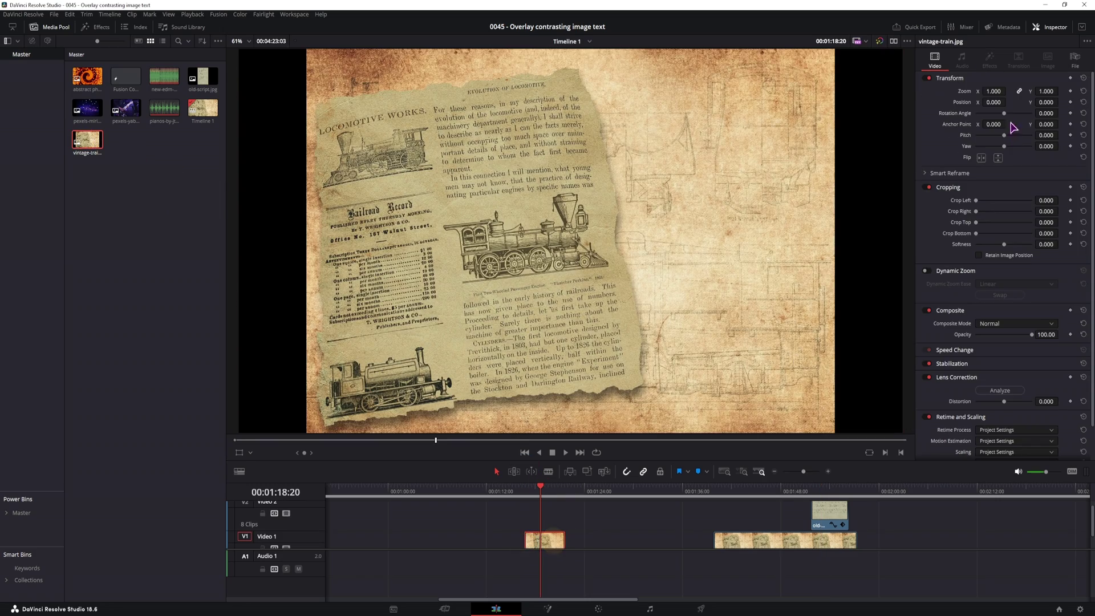
left_click_drag(990, 90, 1012, 85)
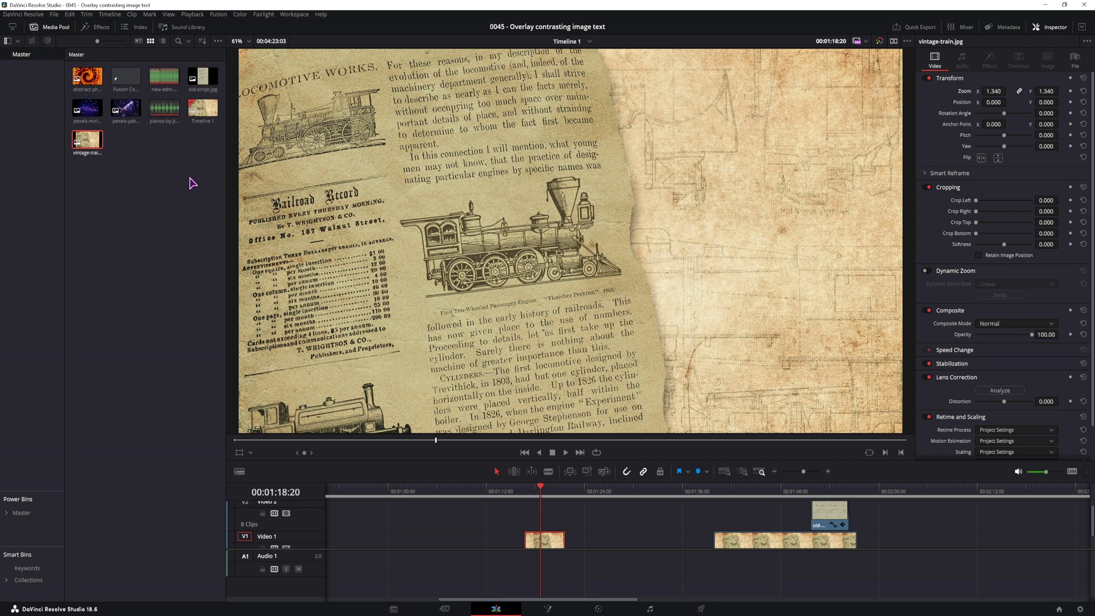
Overlay old-script.jpg on Video 2, move it to the right and shrink its zoom to 0.960
left_click_drag(204, 80, 550, 521)
left_click(549, 519)
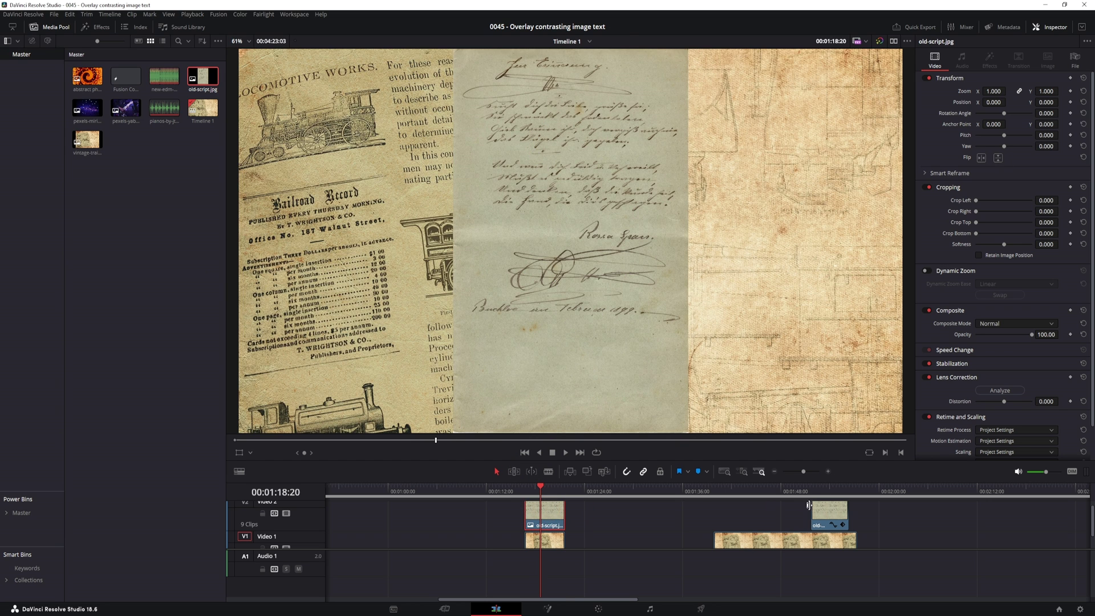
left_click(829, 491)
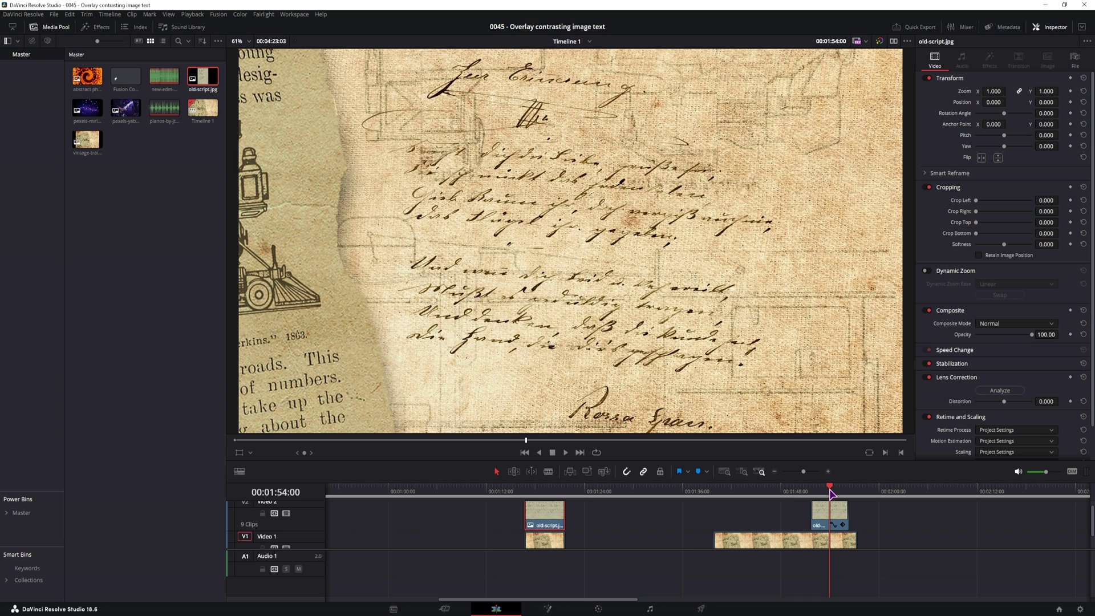
left_click(547, 490)
left_click_drag(994, 102, 1027, 123)
left_click_drag(994, 92, 994, 93)
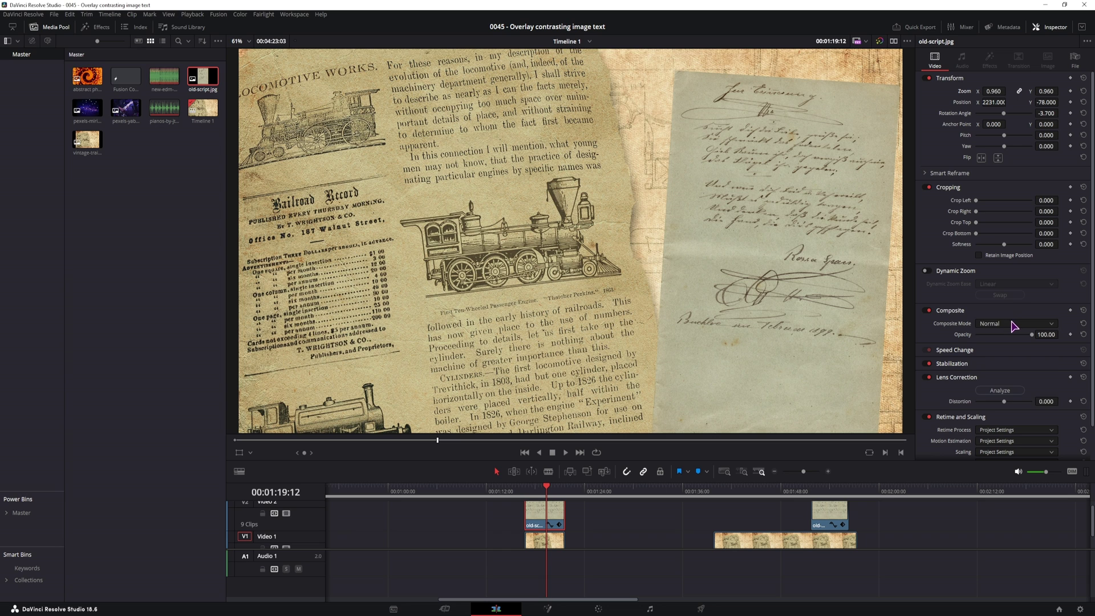
left_click(1013, 326)
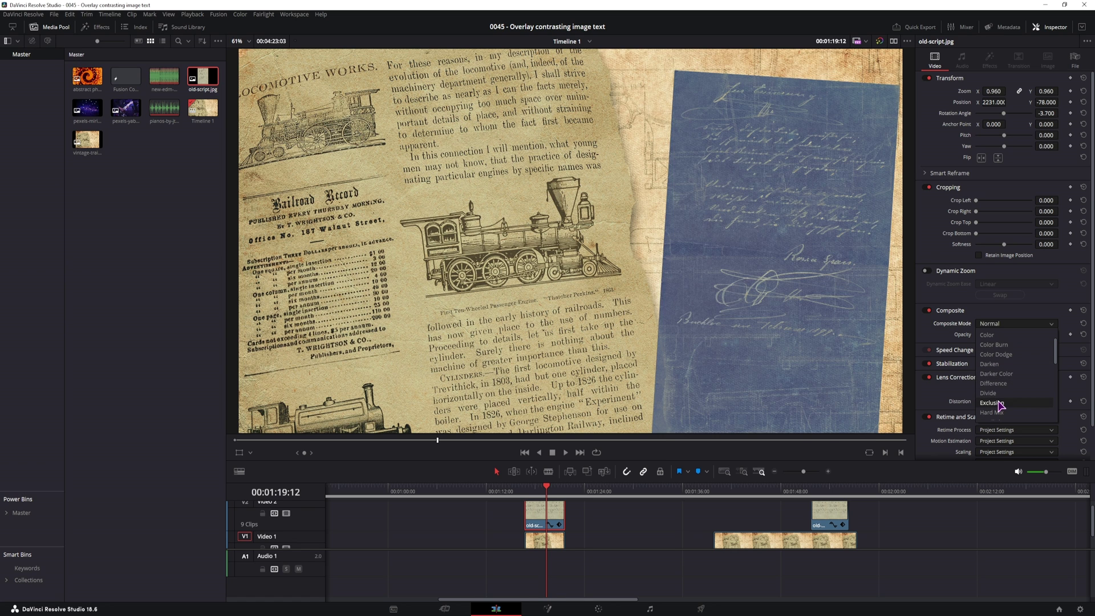
scroll(1001, 388, "down", 2)
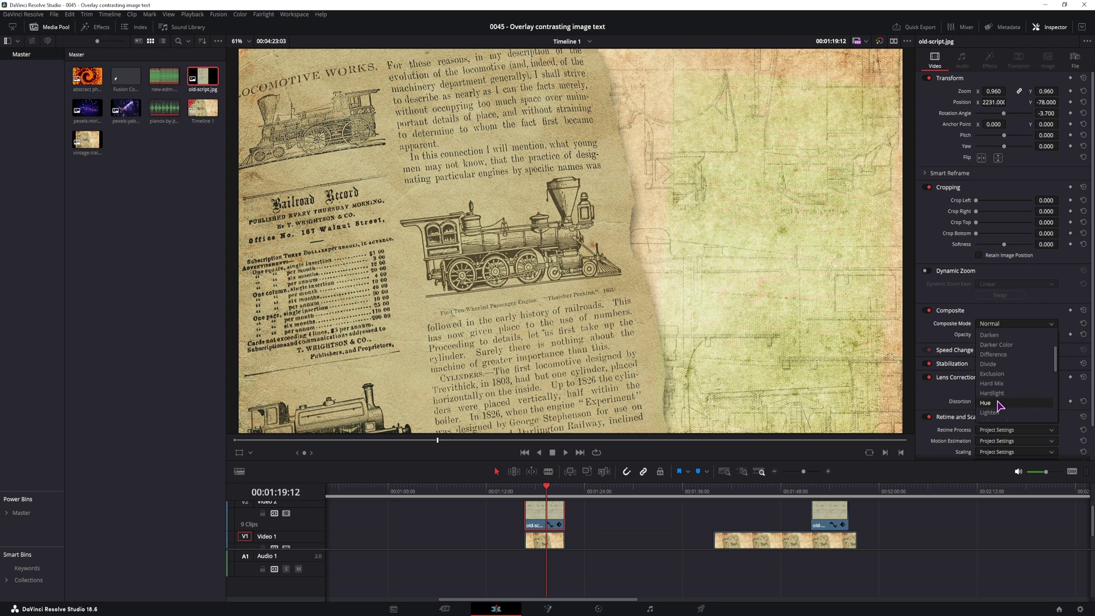
scroll(1004, 399, "down", 4)
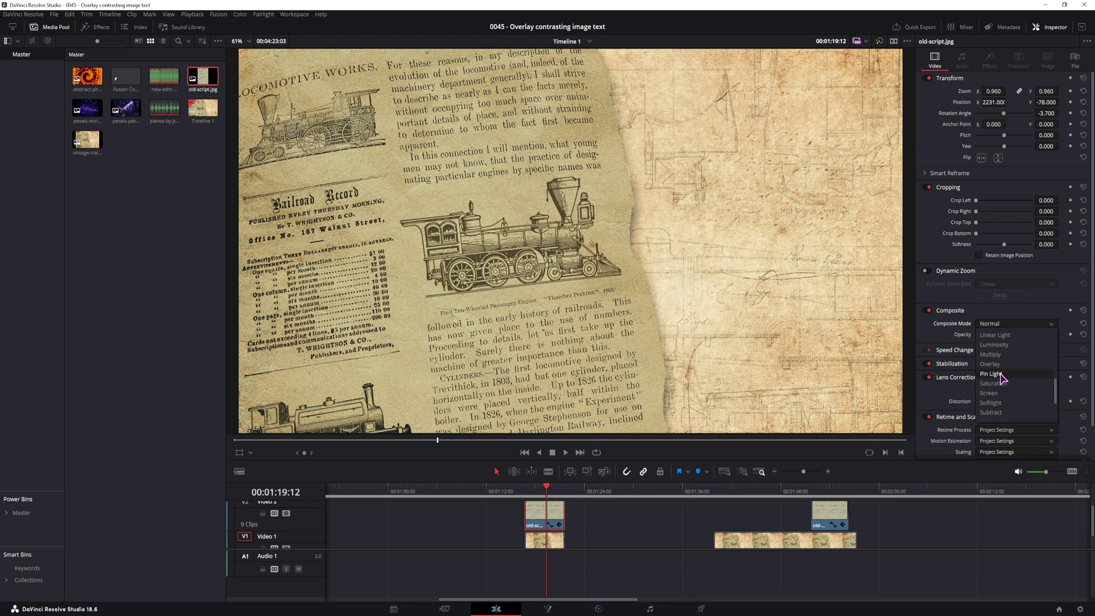
left_click(1001, 375)
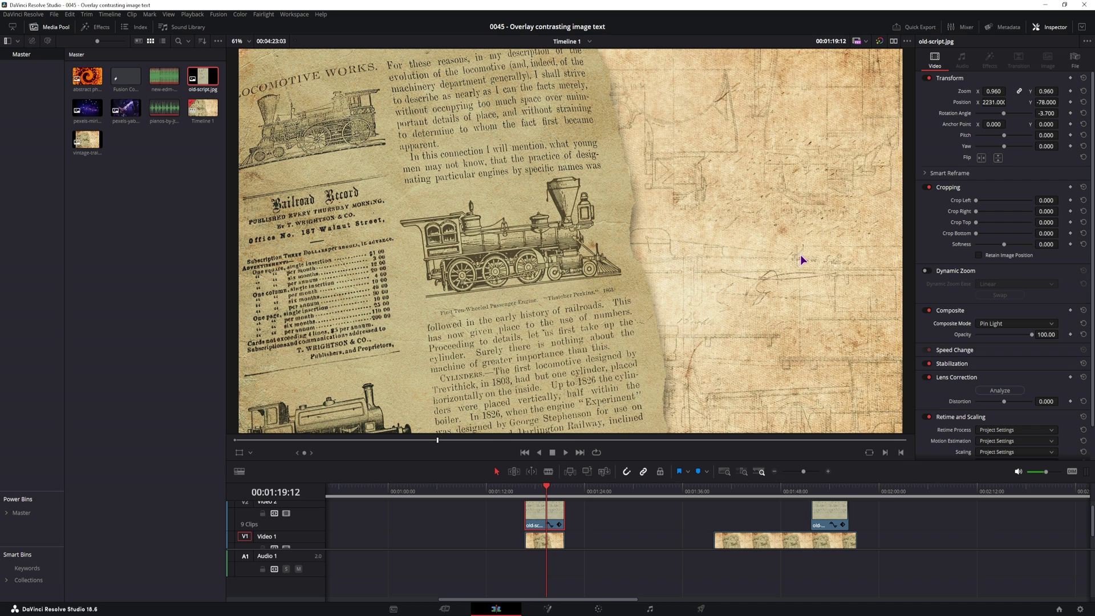
scroll(799, 251, "up", 3)
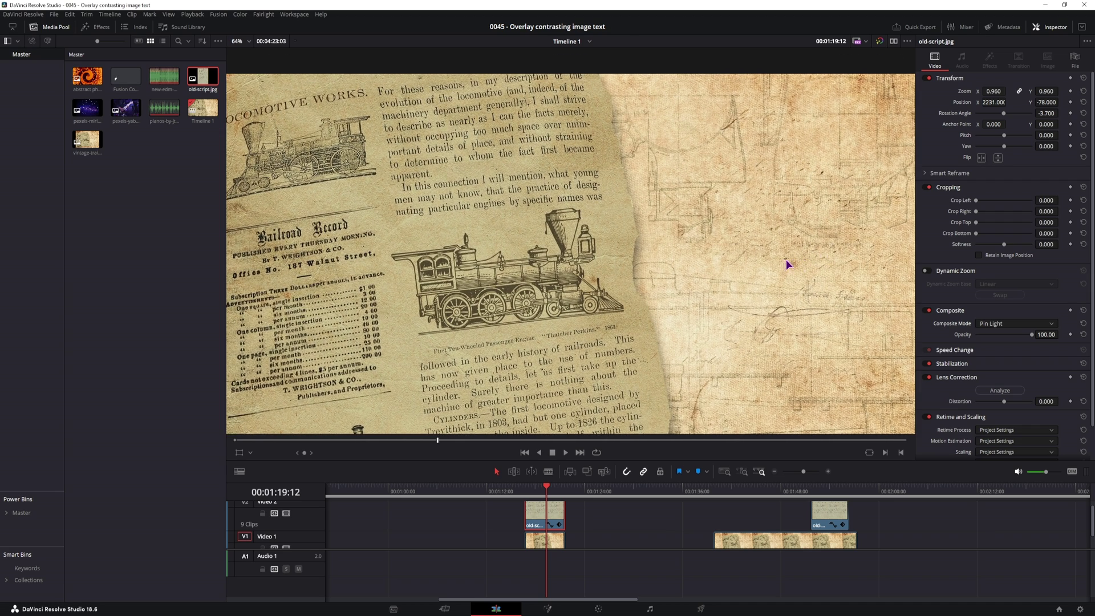
scroll(786, 259, "up", 3)
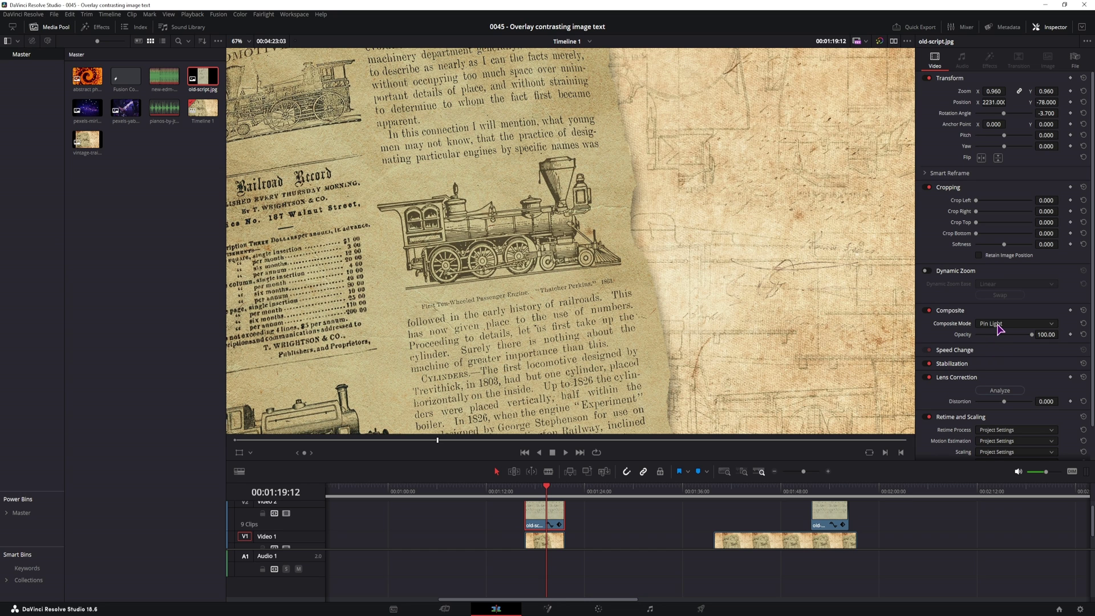
left_click(1004, 324)
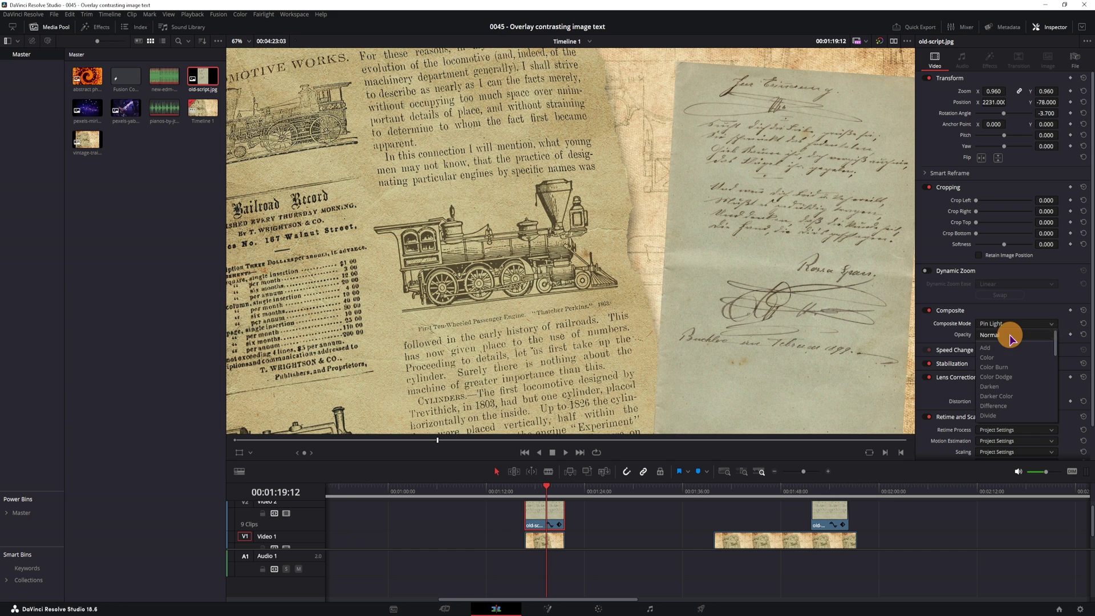
left_click(1004, 335)
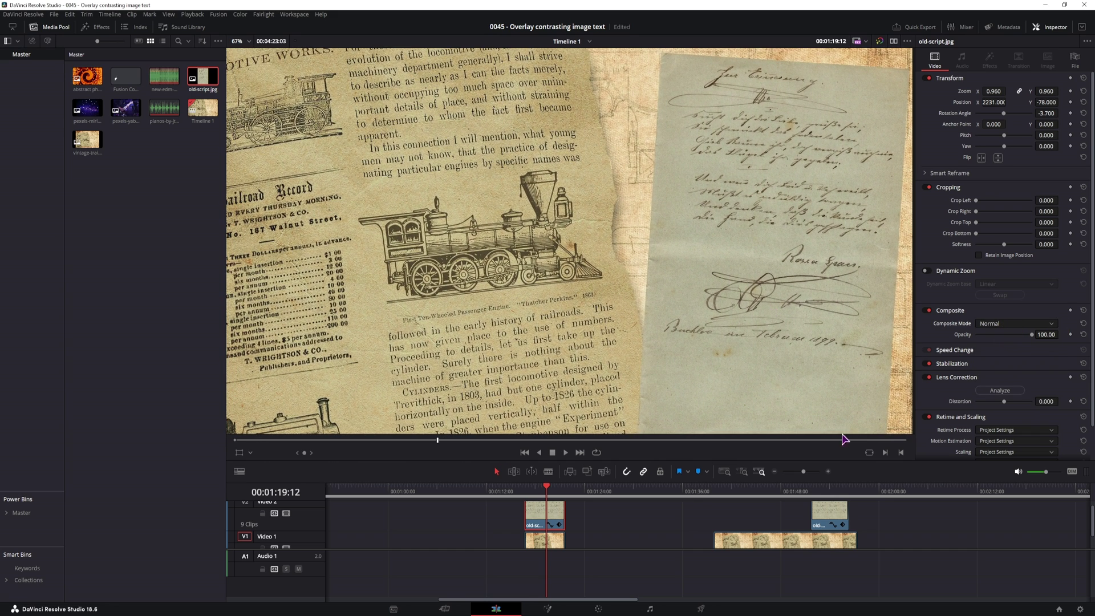
left_click(829, 496)
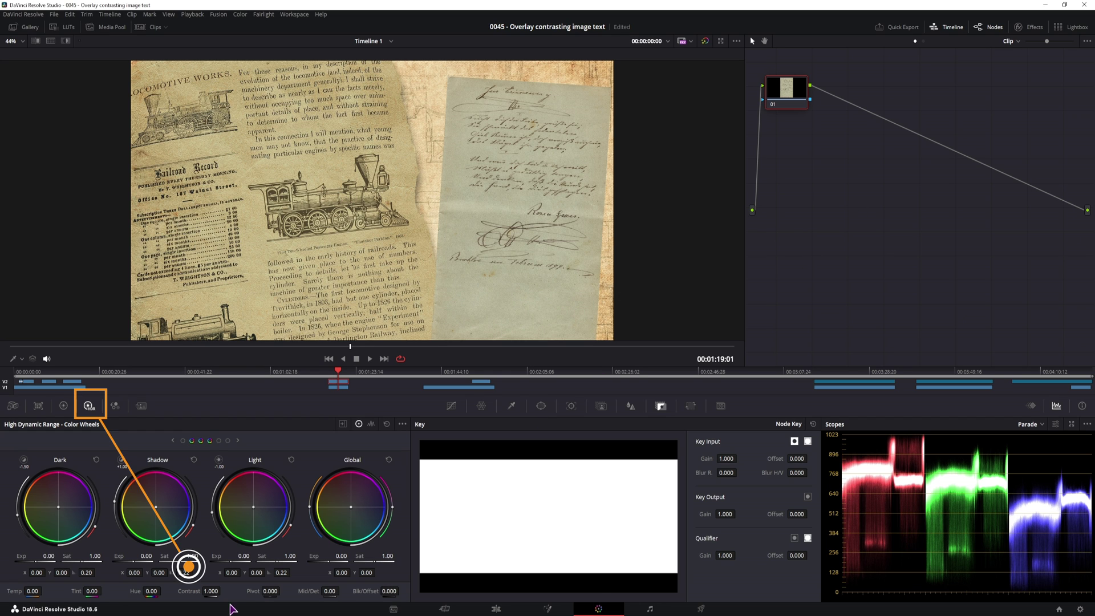
Raise the old script's contrast until the paper turns bright white, then return to the Edit page
left_click_drag(189, 594, 227, 595)
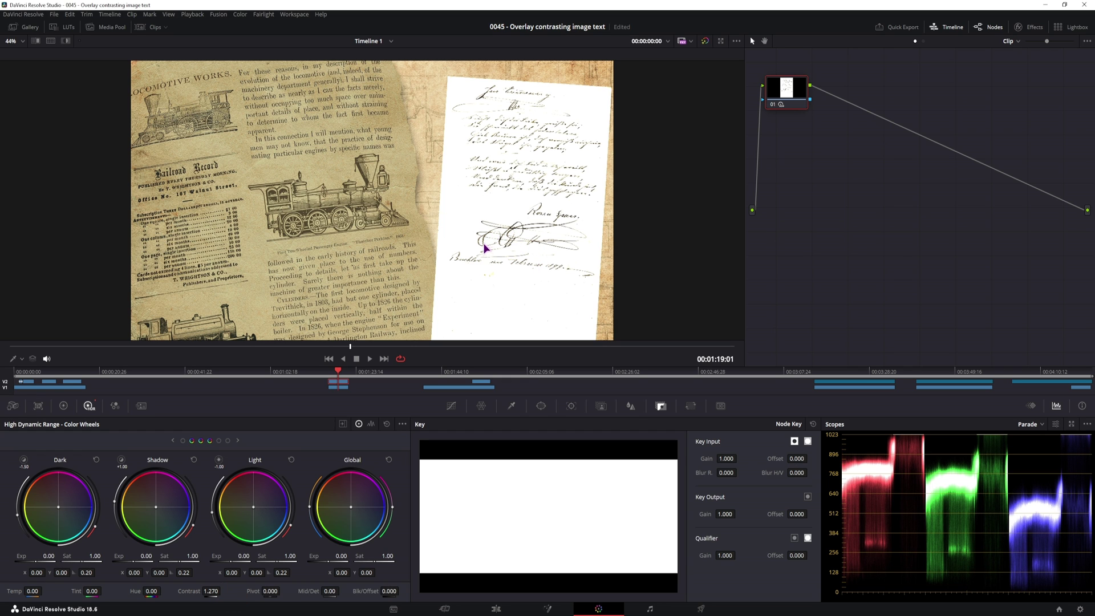
left_click_drag(214, 591, 198, 593)
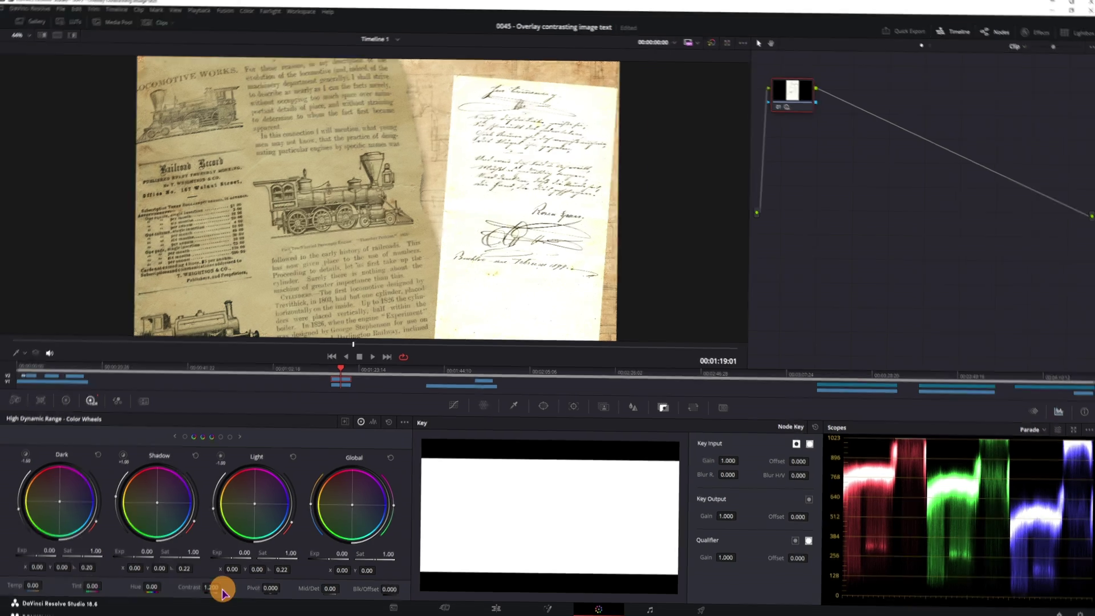
left_click(496, 609)
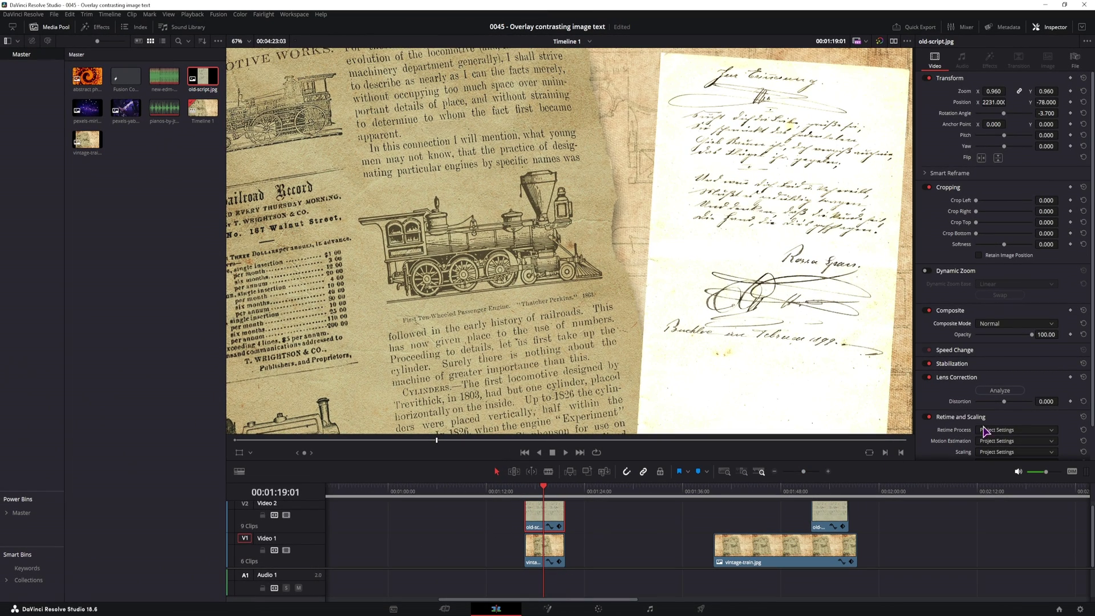
Set the old-script clip's Composite Mode to Darken
left_click(1000, 327)
left_click_drag(1059, 348, 1051, 394)
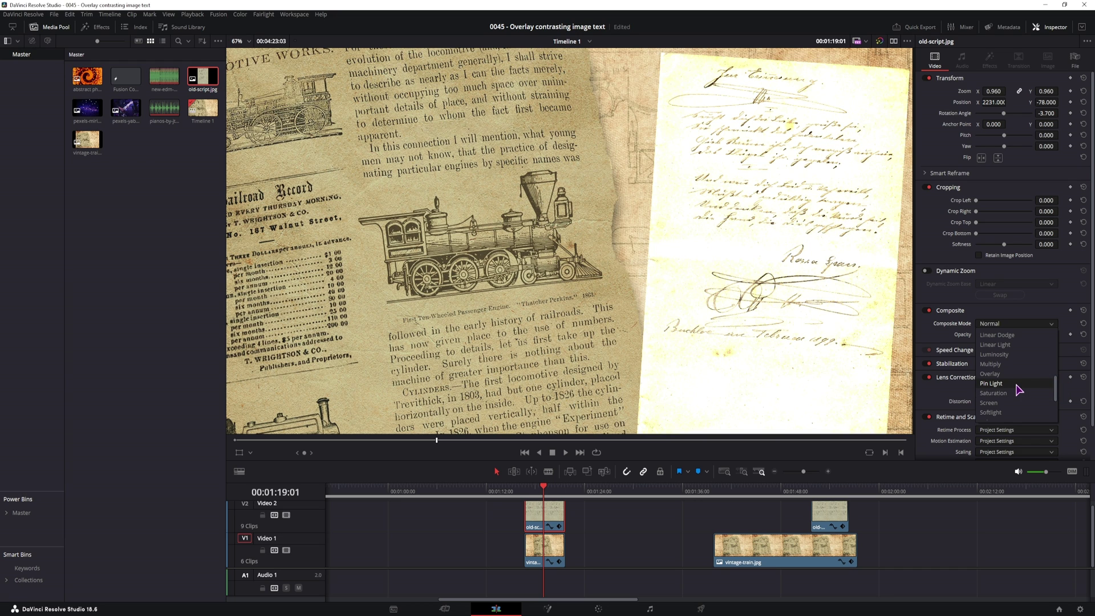
scroll(1018, 390, "down", 4)
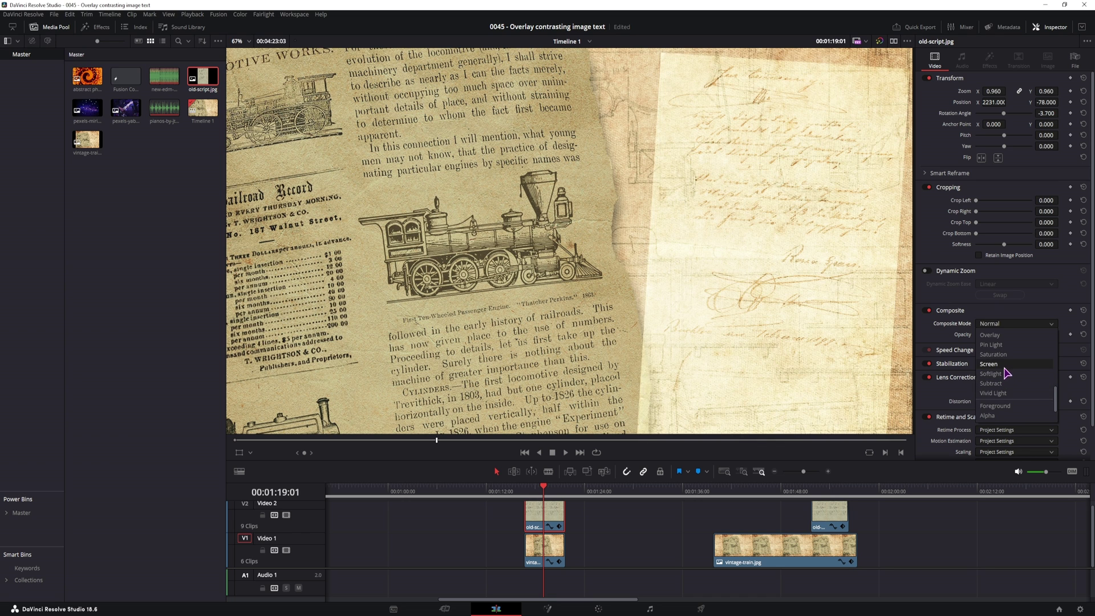
scroll(1009, 363, "up", 6)
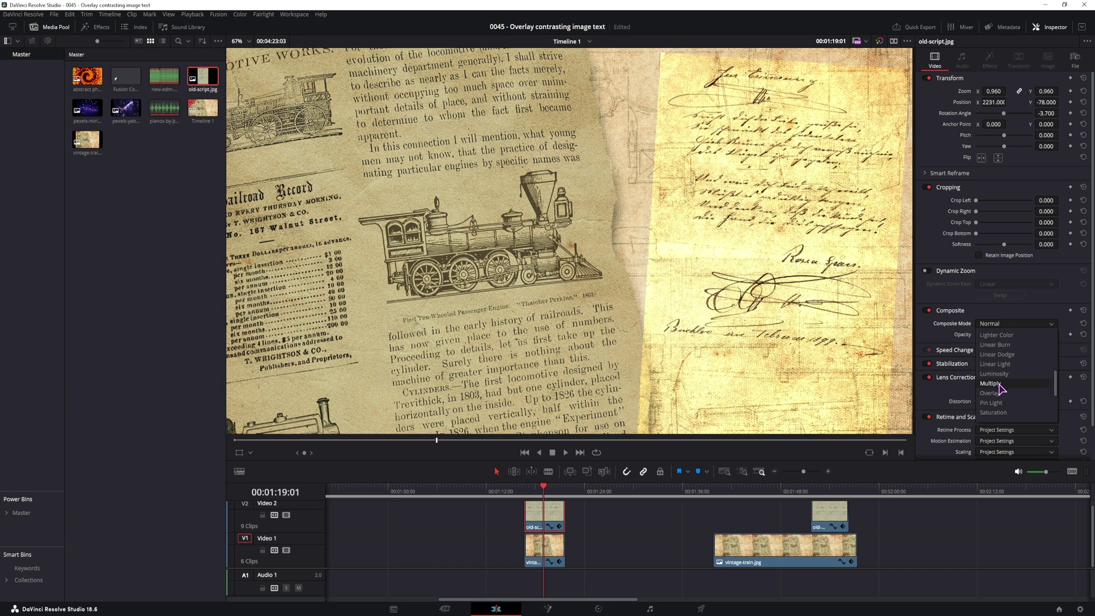
scroll(1005, 359, "up", 3)
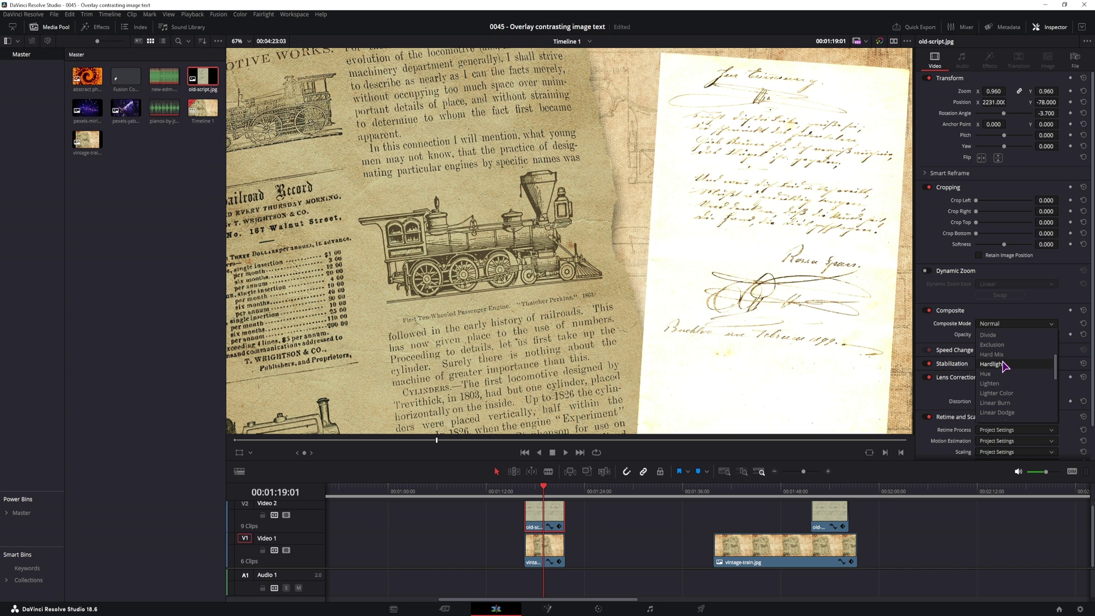
scroll(1006, 371, "up", 3)
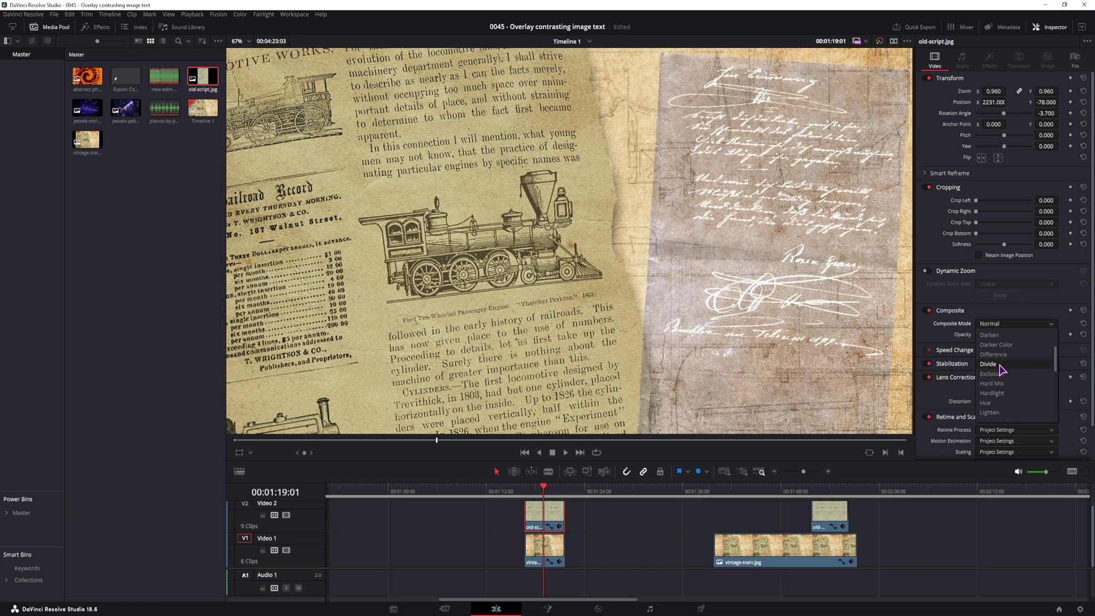
scroll(1000, 388, "up", 5)
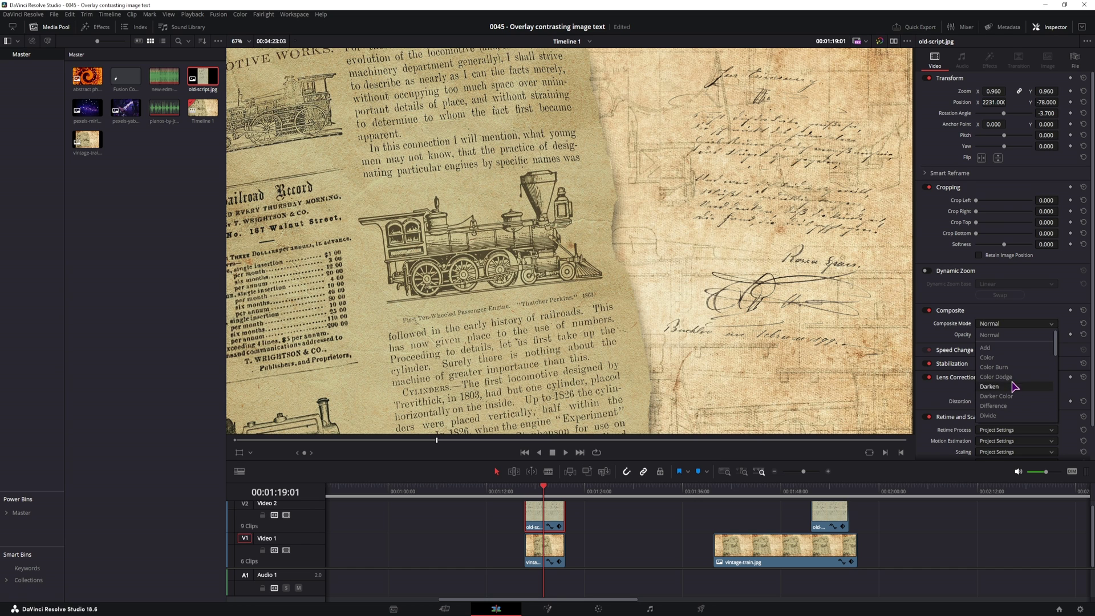
left_click(994, 387)
left_click(996, 387)
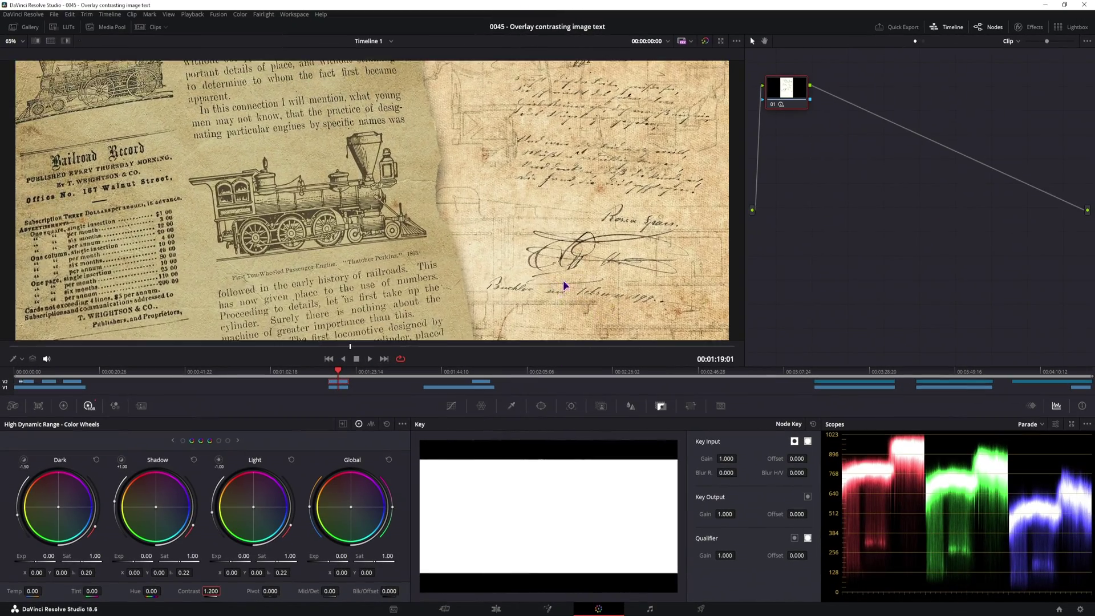
Fine-tune the script's contrast by comparing lower and higher values, inspecting the handwriting
left_click(195, 591)
left_click_drag(195, 591, 163, 593)
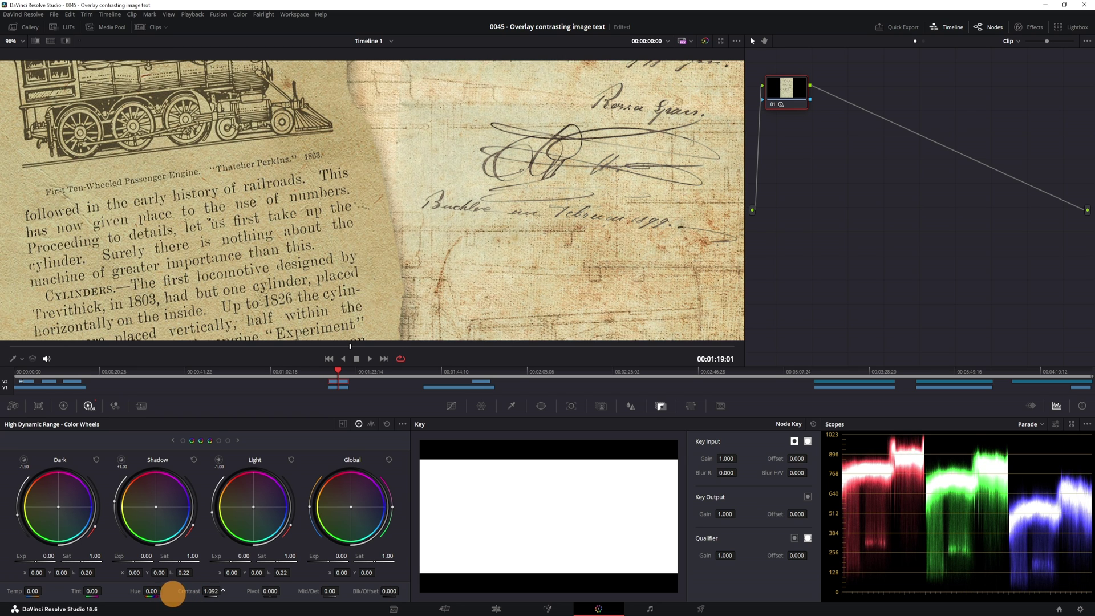
mouse_move(173, 593)
left_mouse_down()
mouse_move(78, 589)
mouse_move(455, 308)
mouse_move(917, 335)
mouse_move(735, 334)
left_mouse_up()
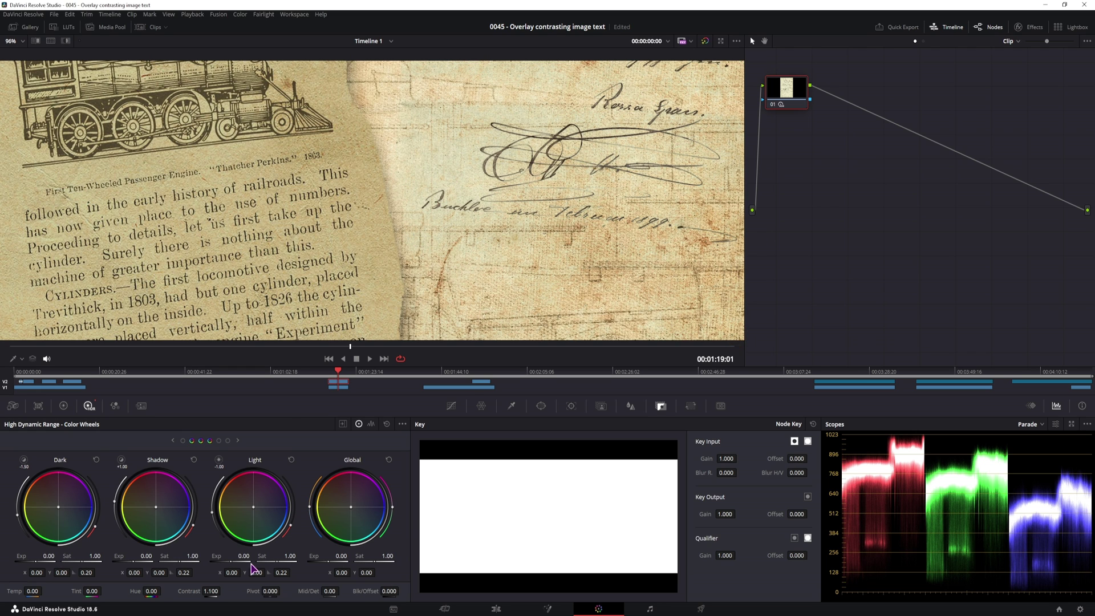
left_click_drag(211, 591, 232, 591)
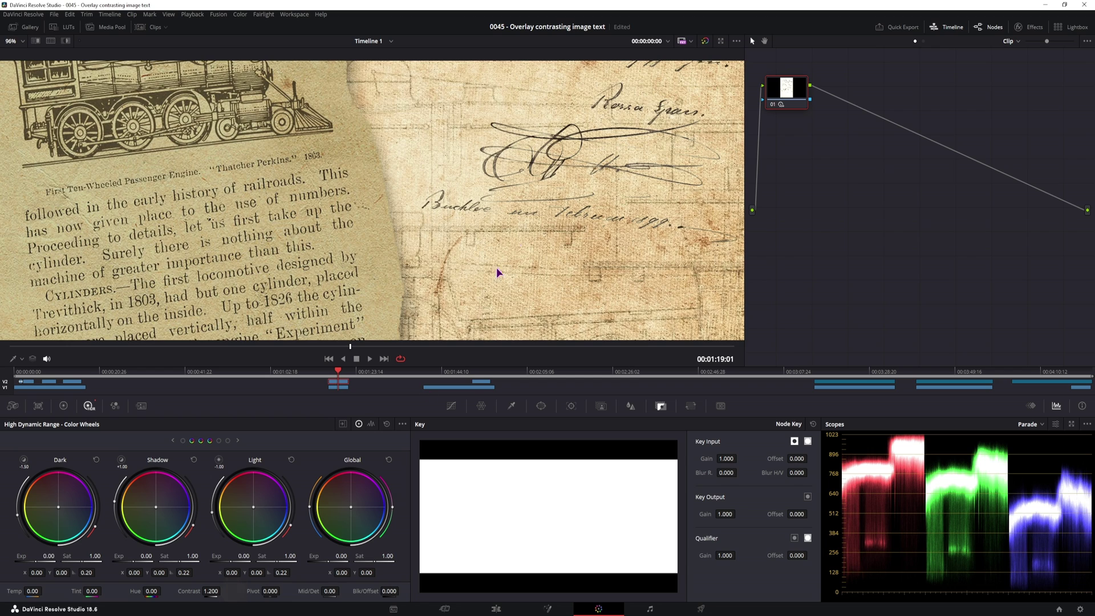
left_click_drag(556, 224, 570, 154)
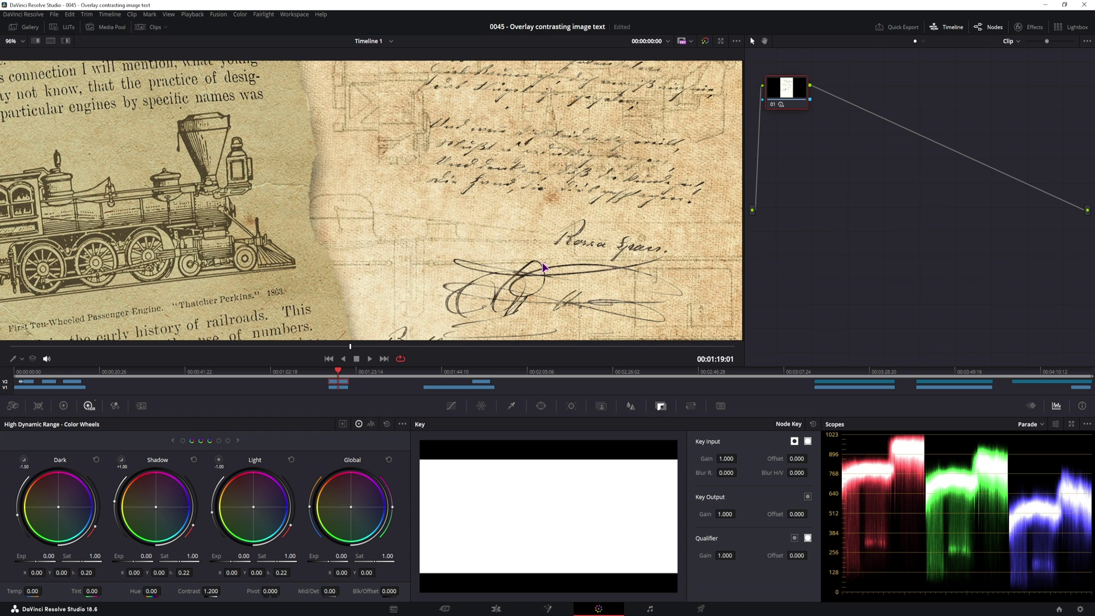
left_click_drag(544, 266, 515, 258)
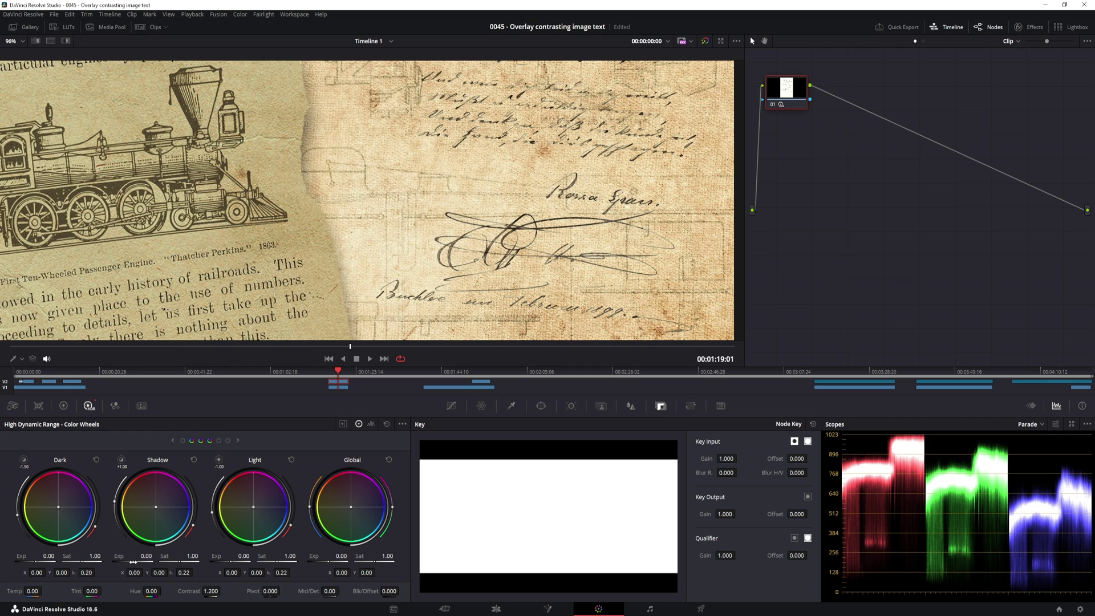
Set the script's Shadow Exp to 0.06 and shift the Shadow wheel toward blue
left_click_drag(133, 562, 54, 563)
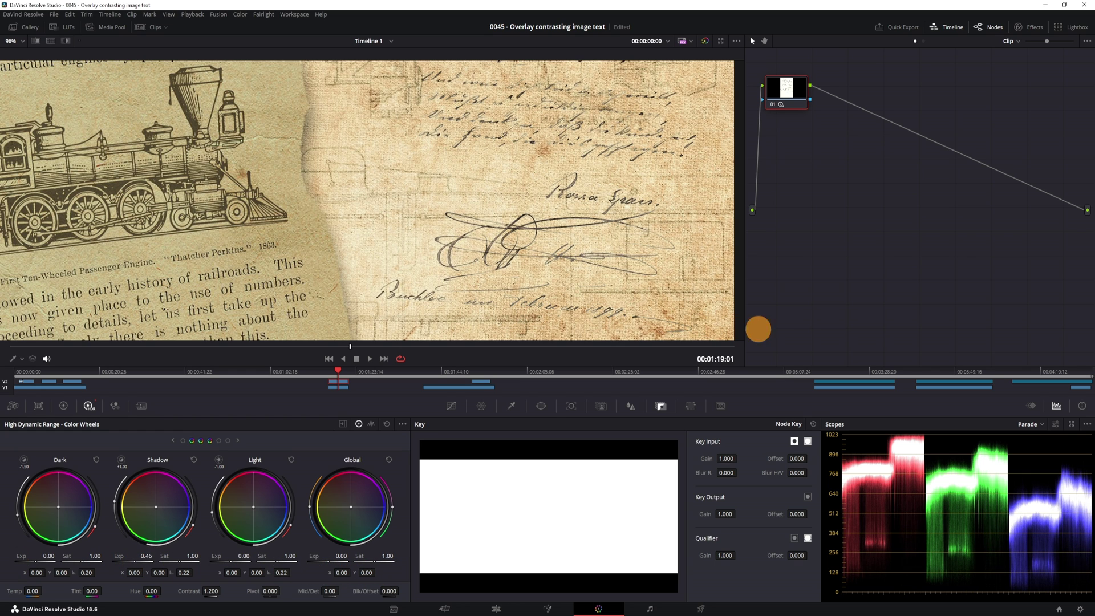
left_click_drag(758, 329, 592, 325)
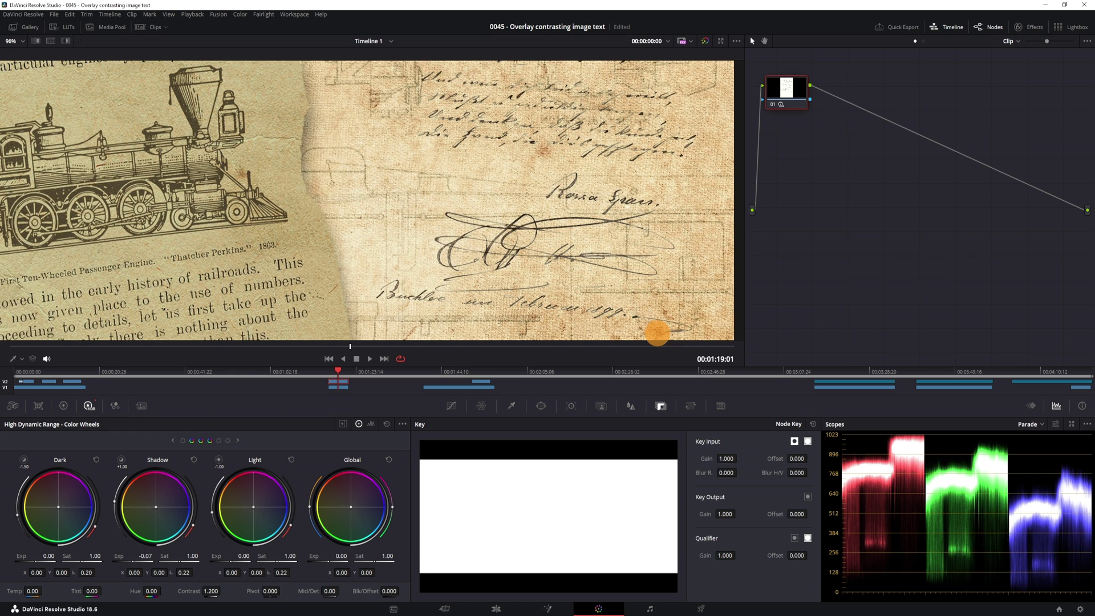
left_click_drag(658, 332, 685, 342)
left_click_drag(157, 511, 235, 549)
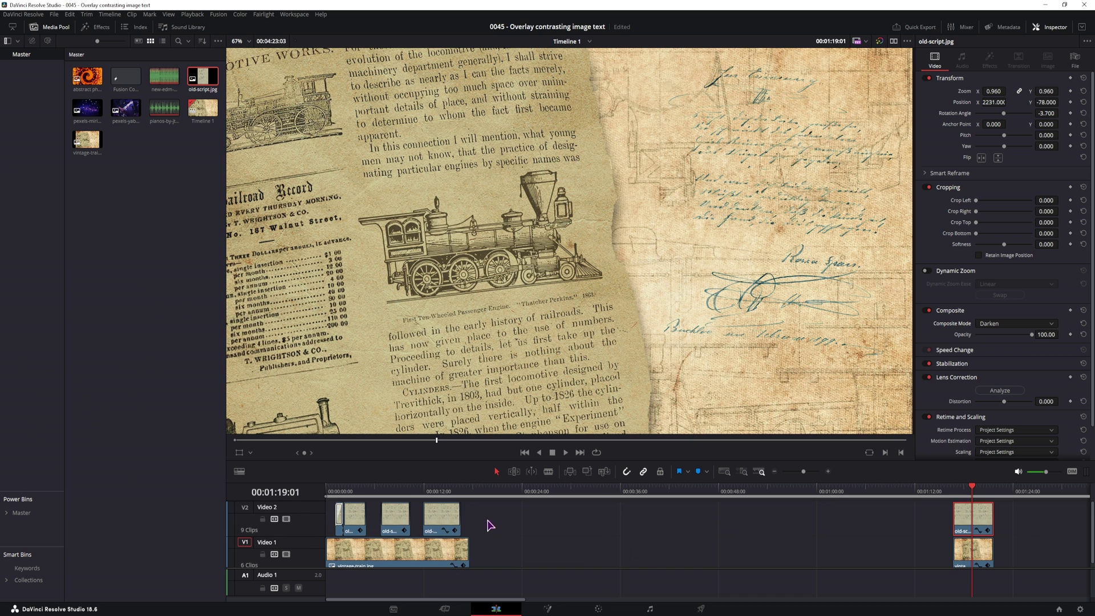
Play the timeline's opening from the start to preview the letter over the newspaper
left_click(333, 492)
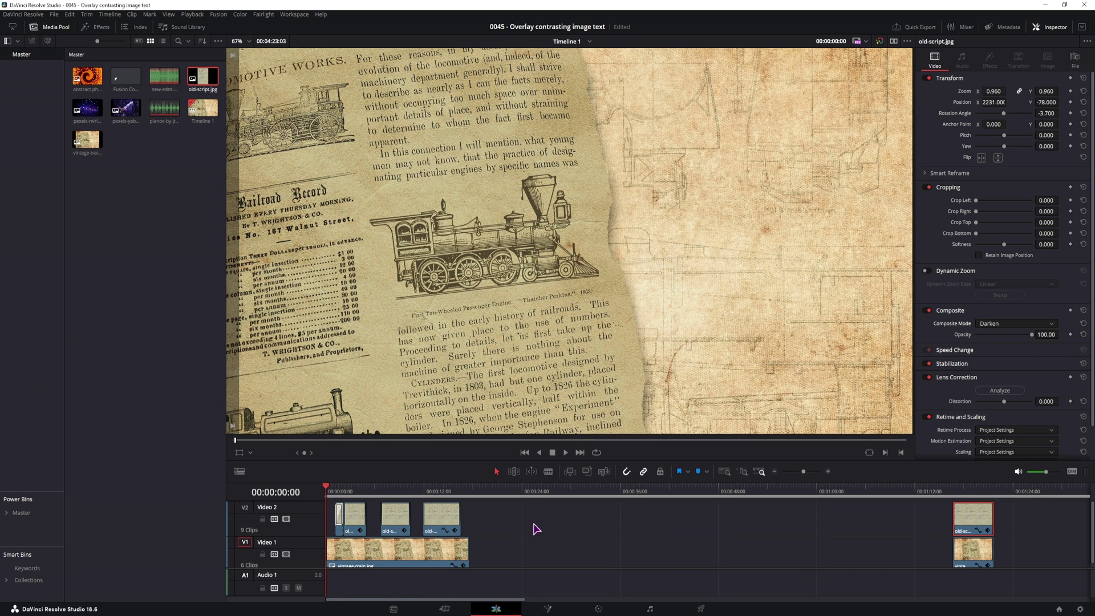
key("space")
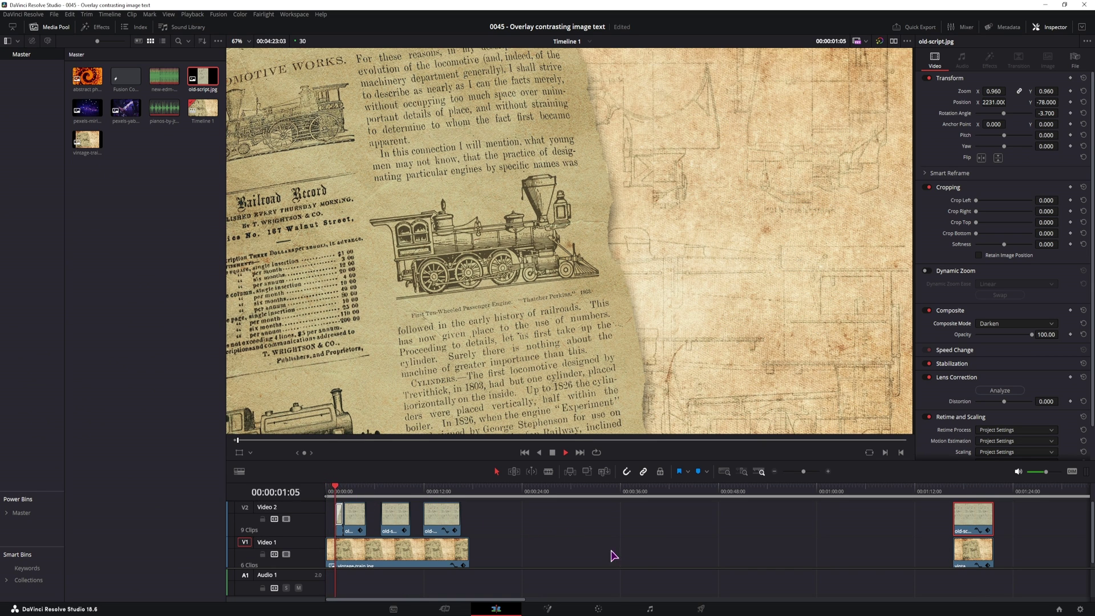
key("space")
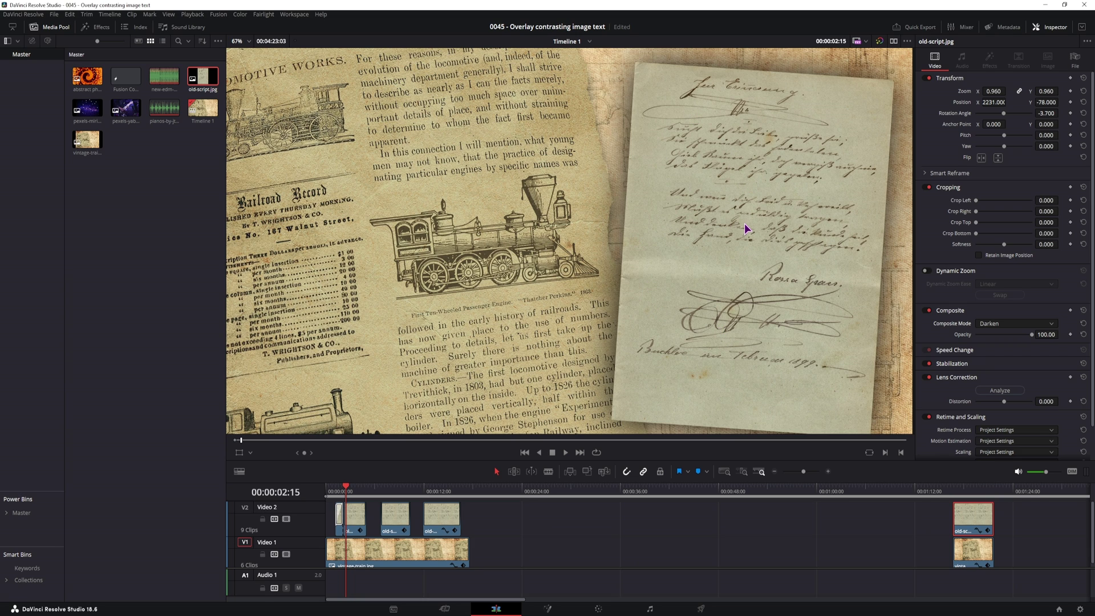
Search effects for 'flip' and apply Flip page to the new old-script clip on Video 2
left_click(101, 28)
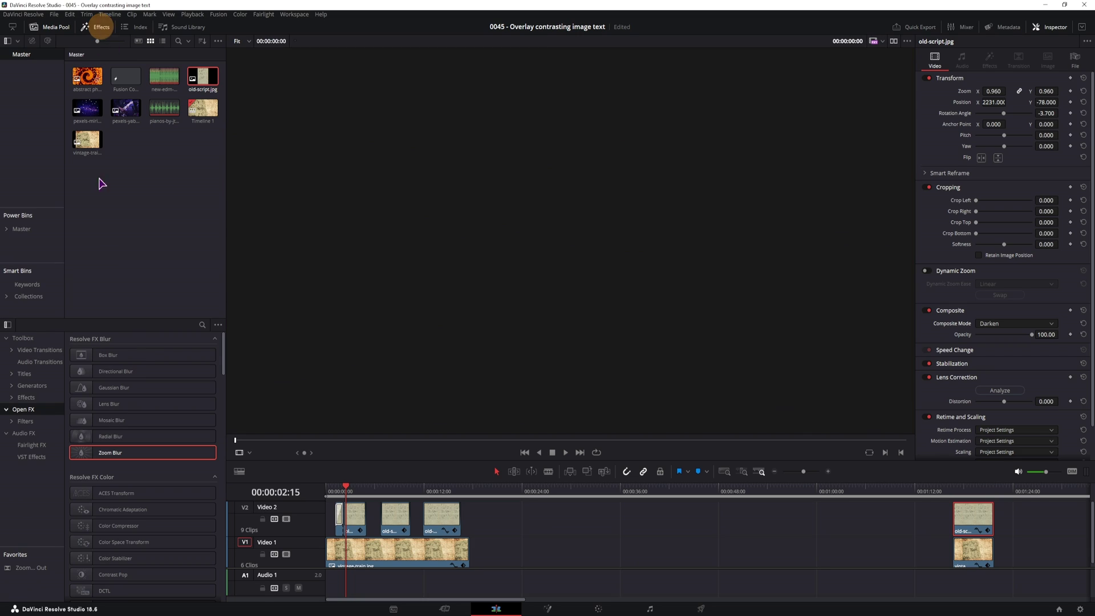
left_click(202, 325)
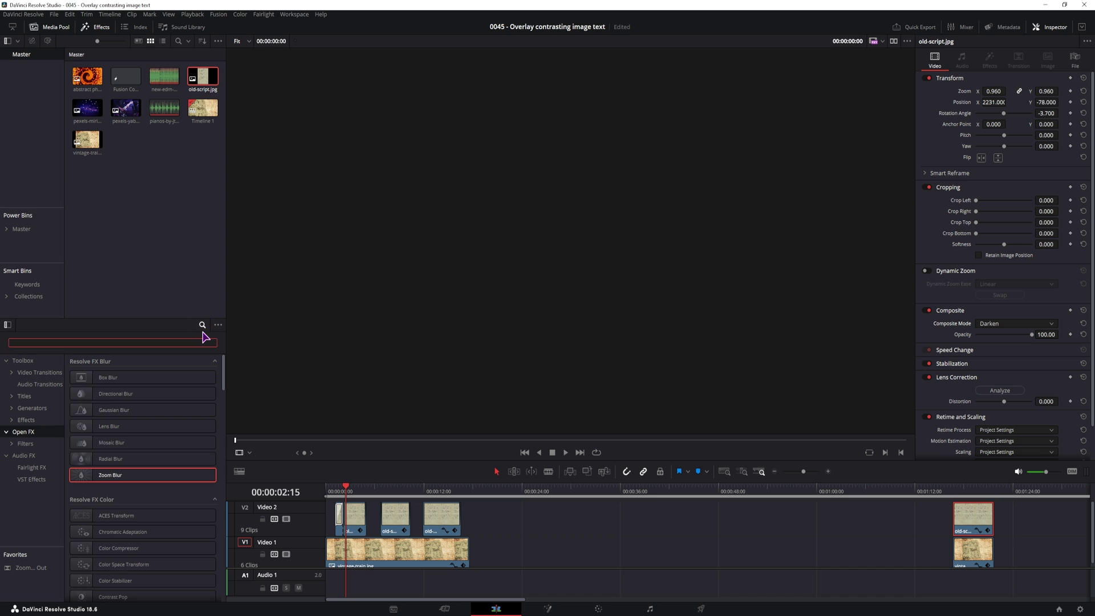
type("flip")
left_click(23, 360)
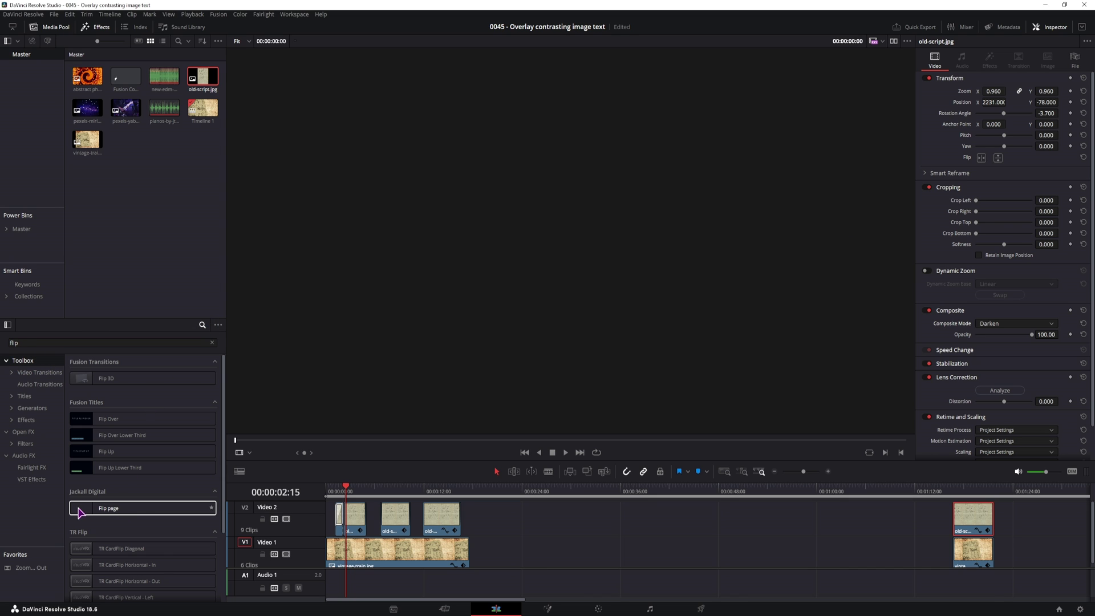
left_click_drag(80, 513, 382, 505)
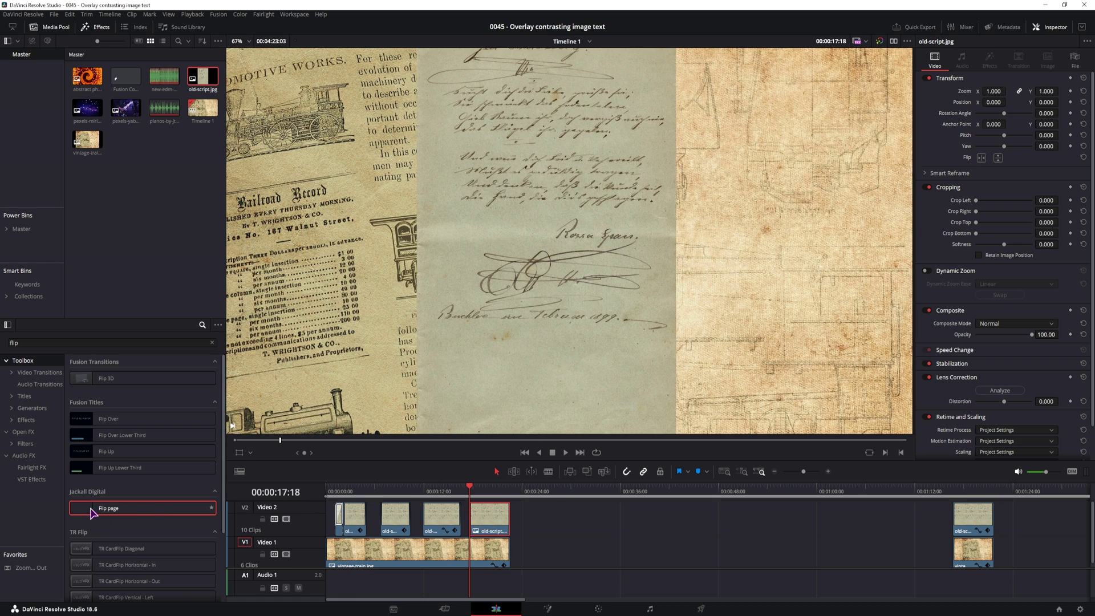
left_click_drag(83, 511, 481, 522)
key("space")
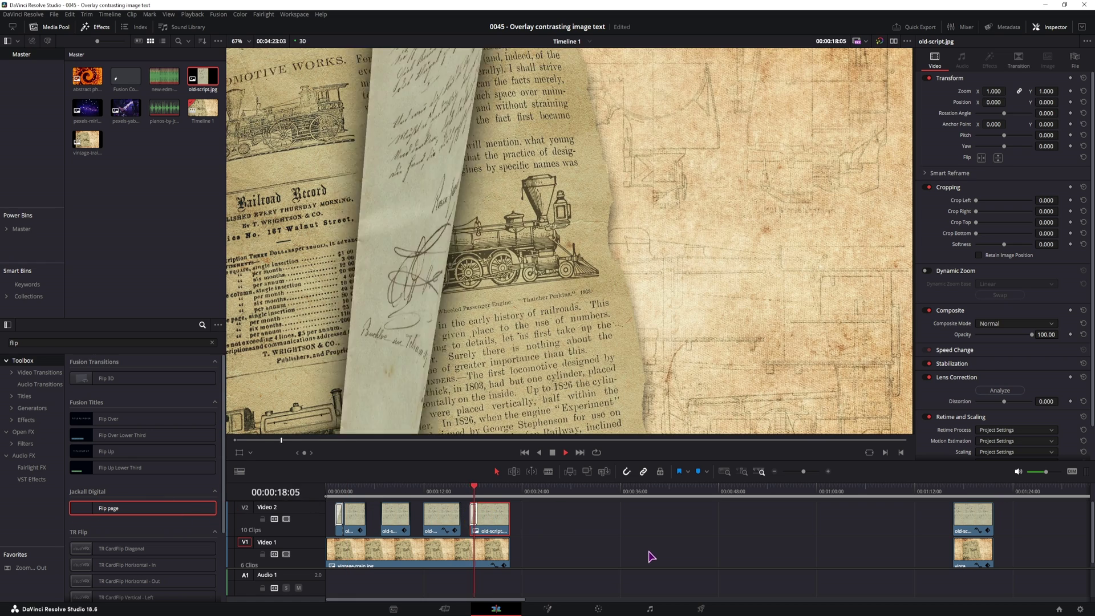
Set the Flip page transition's Rotate Direction to -272.7 and replay the flip
left_click(474, 514)
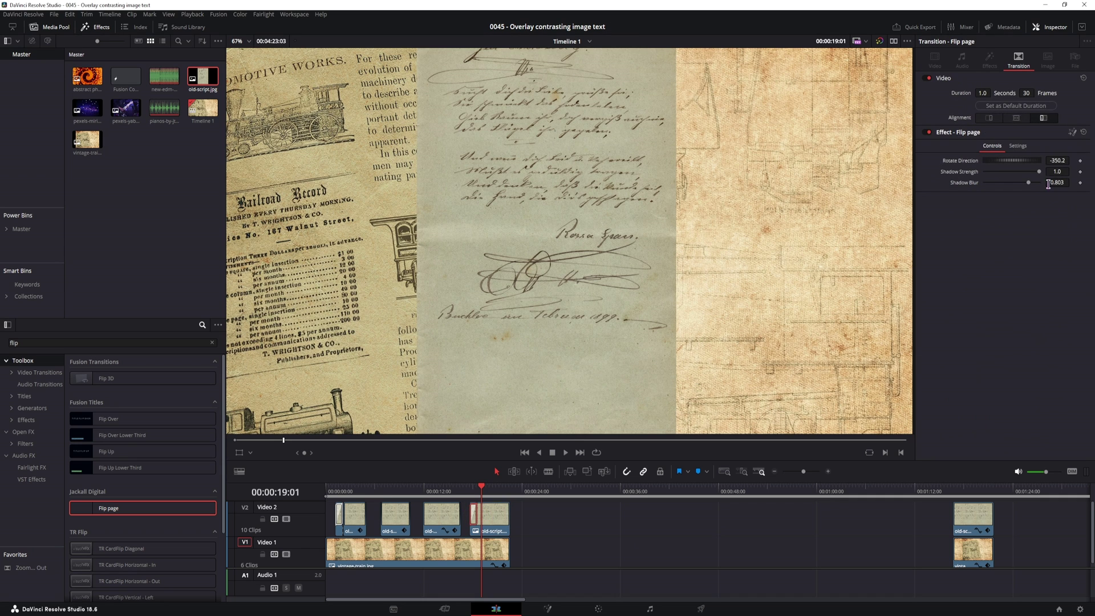
left_click(474, 494)
key("space")
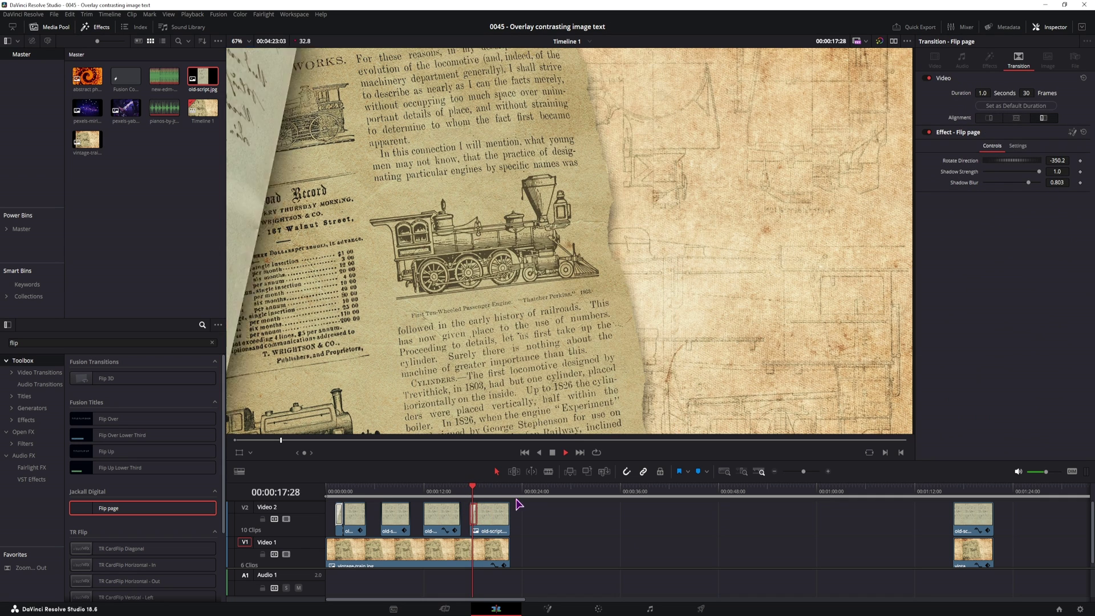
left_click_drag(1033, 160, 850, 208)
left_click(472, 489)
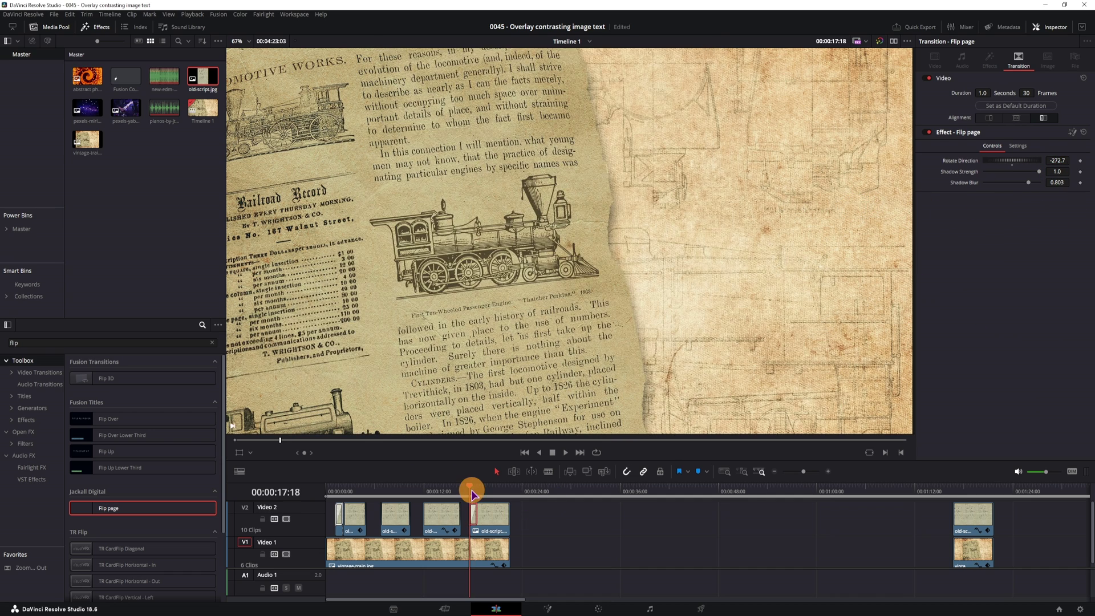
key("space")
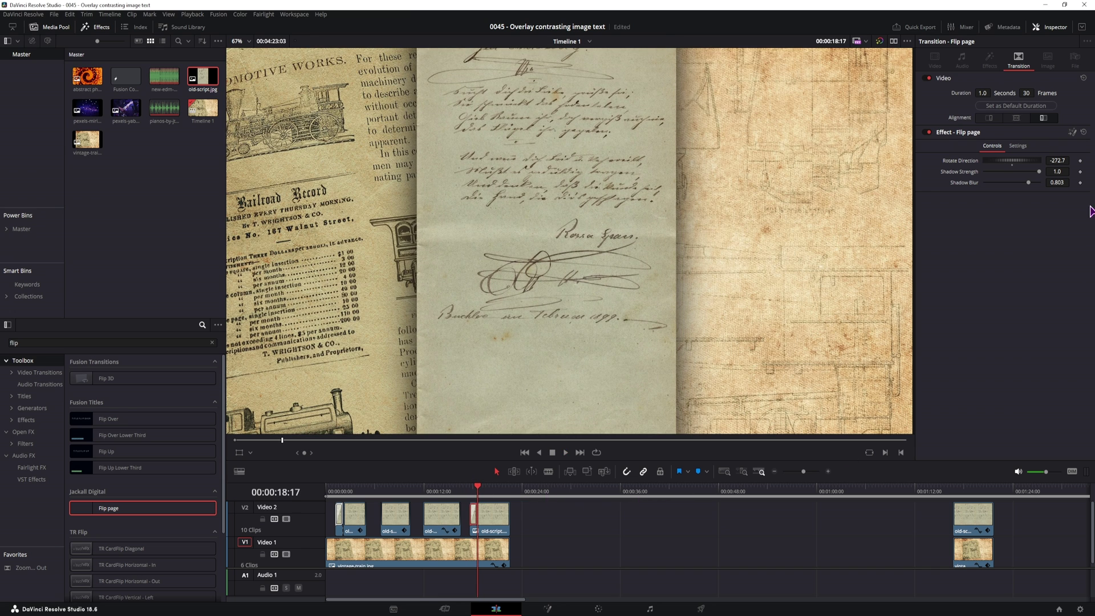
Reduce the Flip page Shadow Blur to 0.583 and play the opening from the start
mouse_move(1030, 183)
left_mouse_down()
mouse_move(1051, 190)
mouse_move(987, 178)
mouse_move(1064, 187)
mouse_move(1017, 183)
left_mouse_up()
left_click(349, 491)
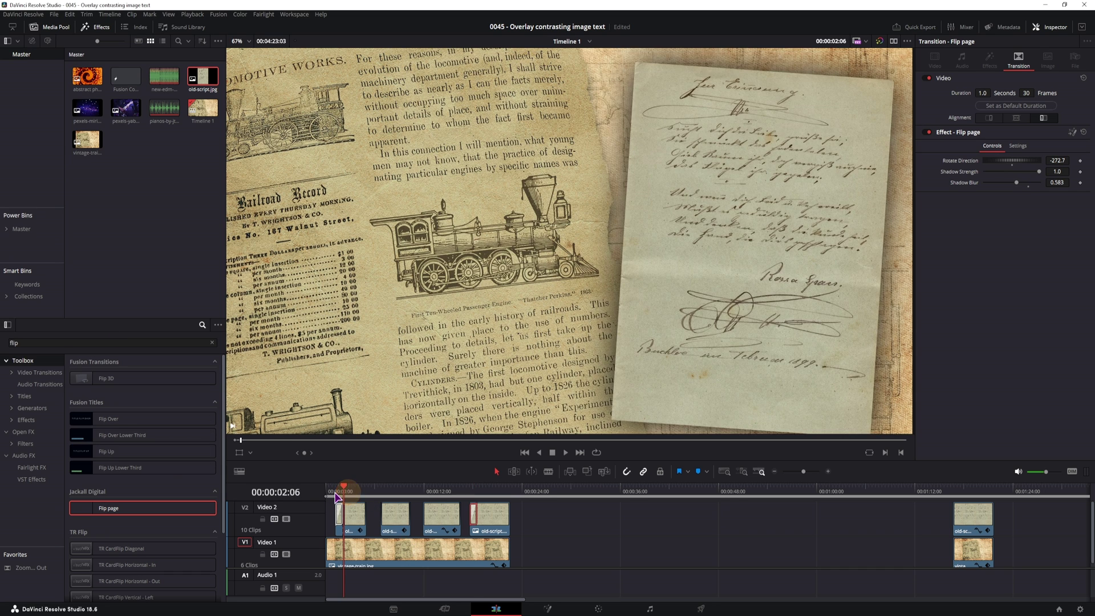
left_click(334, 490)
key("space")
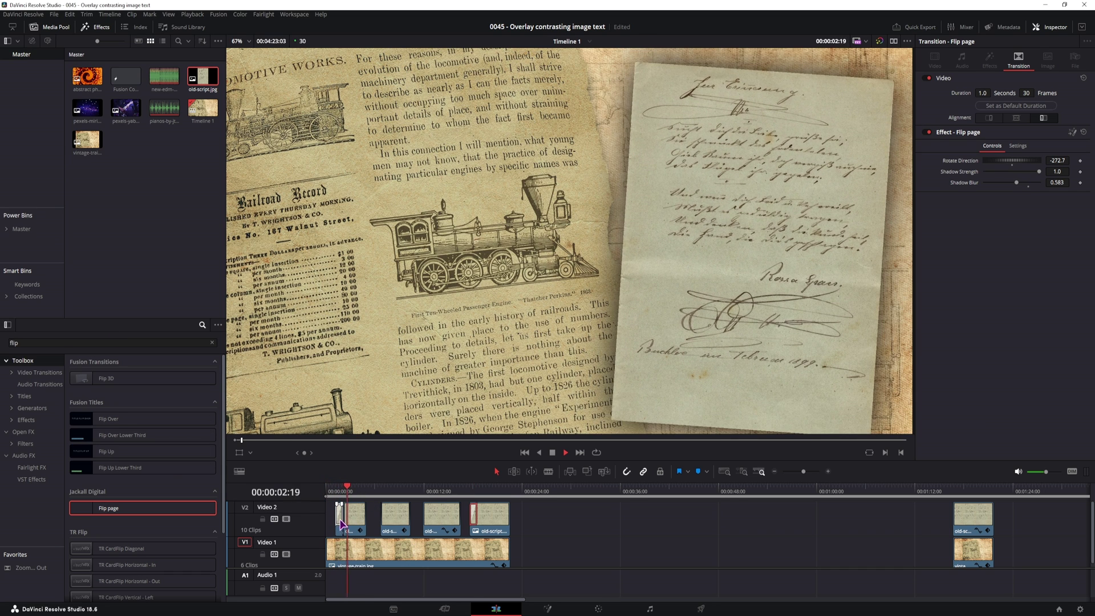
Search effects for 'shadow' and apply Drop Shadow to the first letter clip on Video 2
left_click(358, 521)
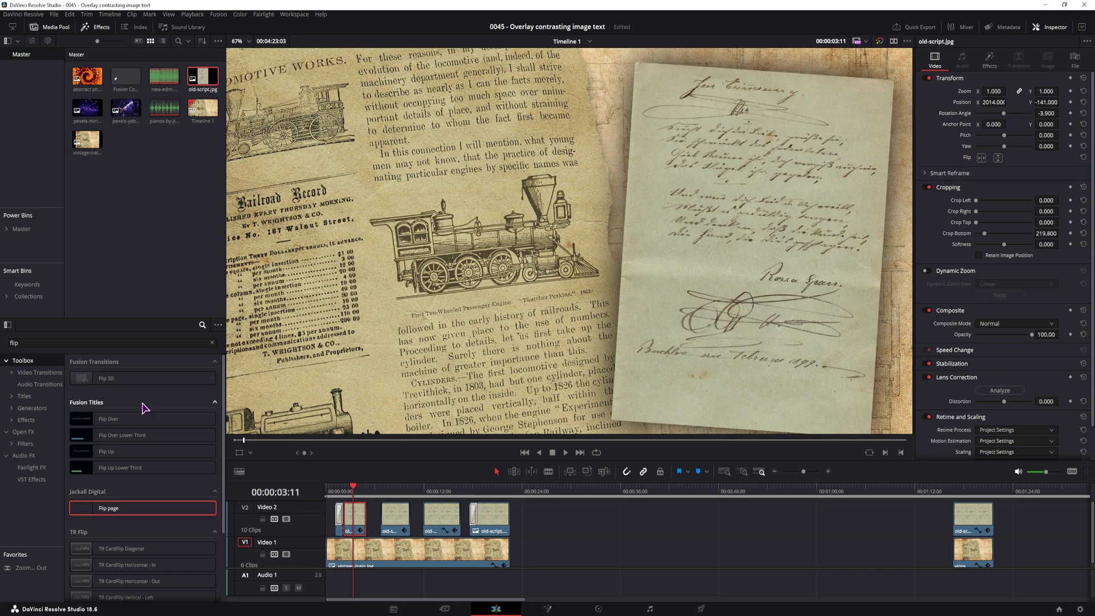
double_click(79, 344)
type("shadop")
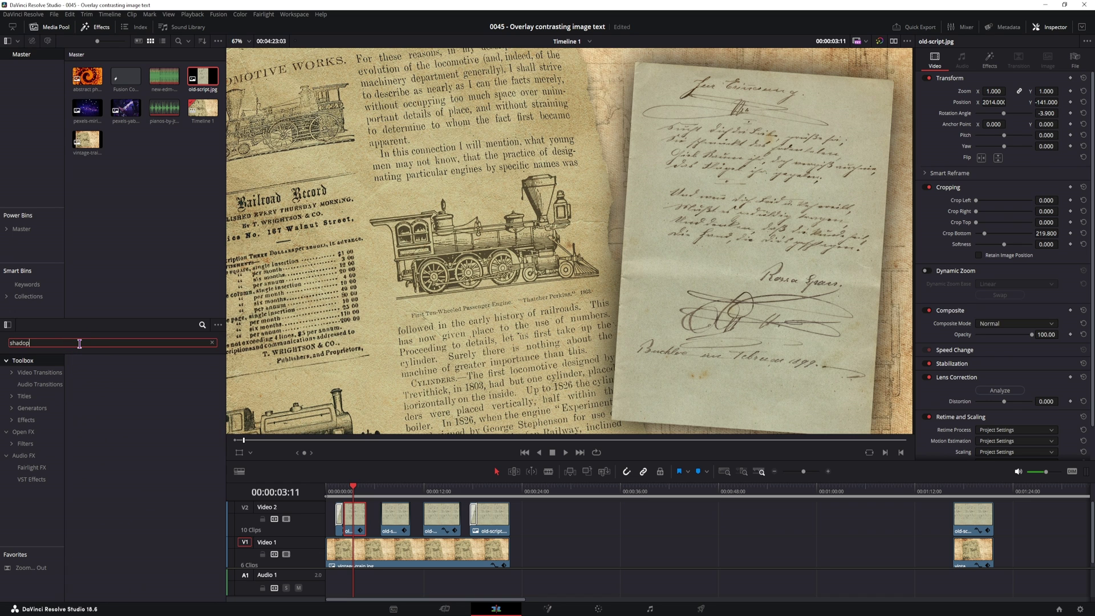
key("BackSpace")
type("w")
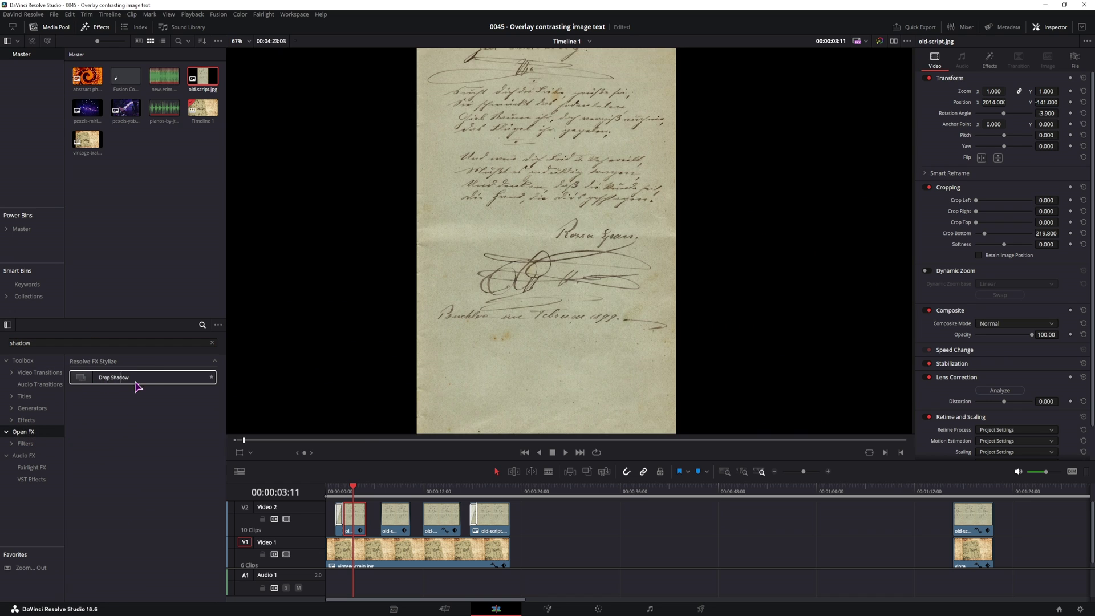
left_click_drag(114, 378, 357, 524)
left_click(990, 60)
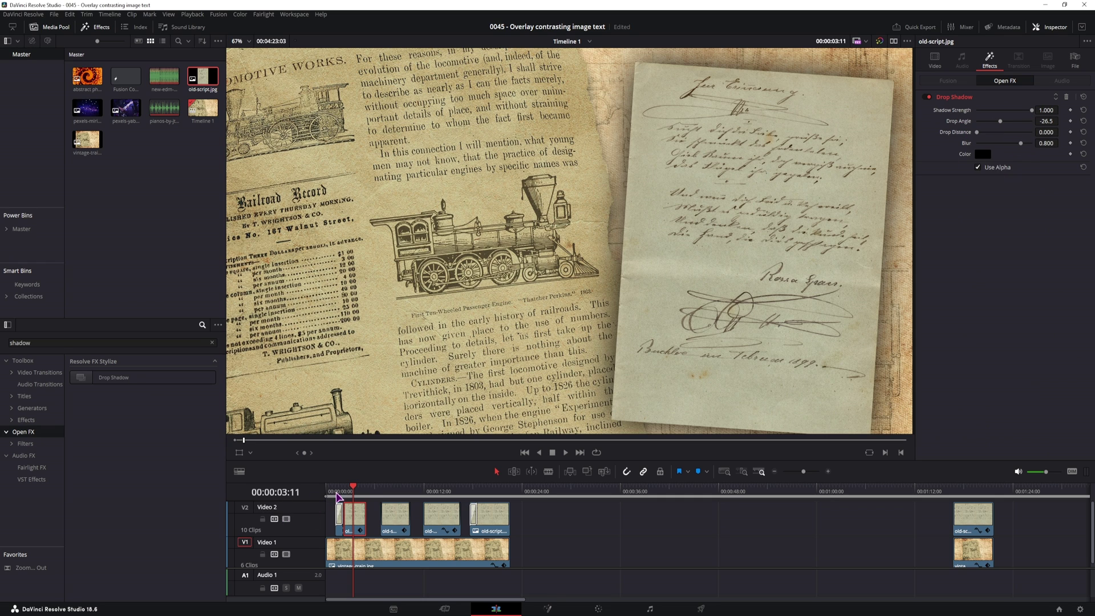
Toggle the drop shadow off and play the letter clips to compare with and without it
left_click(927, 97)
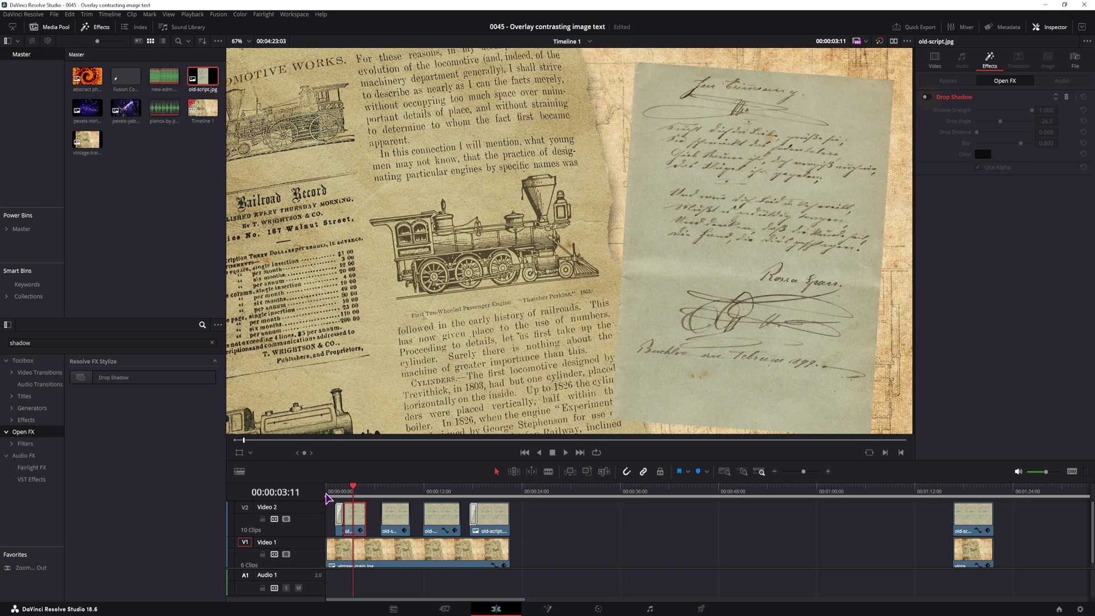
left_click(337, 490)
key("space")
left_click(382, 488)
left_click_drag(383, 489, 386, 488)
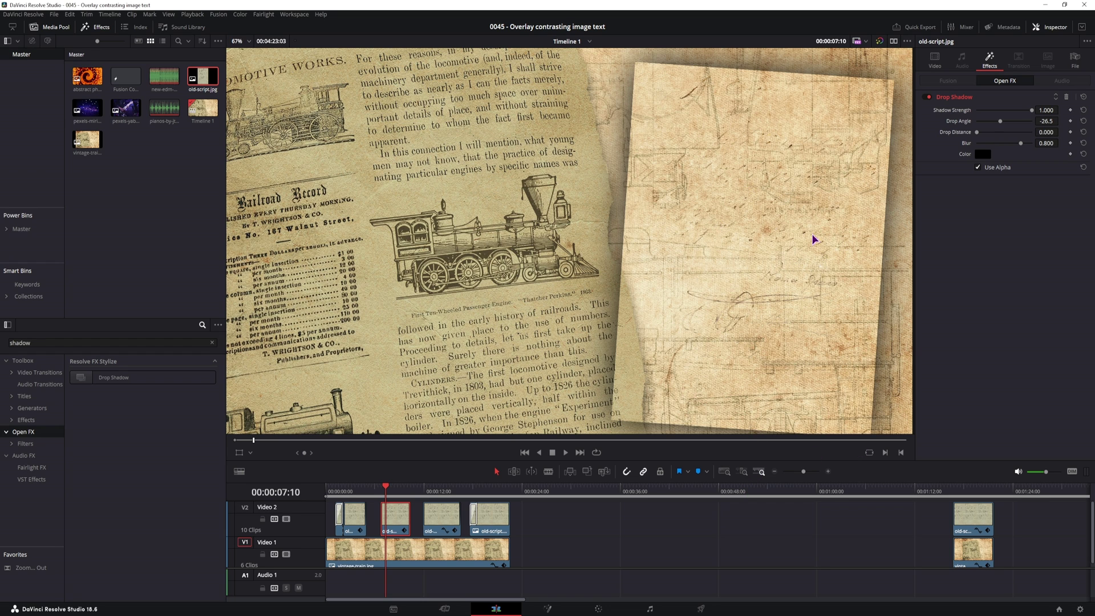
Select the third letter clip, show its Cropping settings and play its keyframed Crop Bottom reveal
left_click(428, 489)
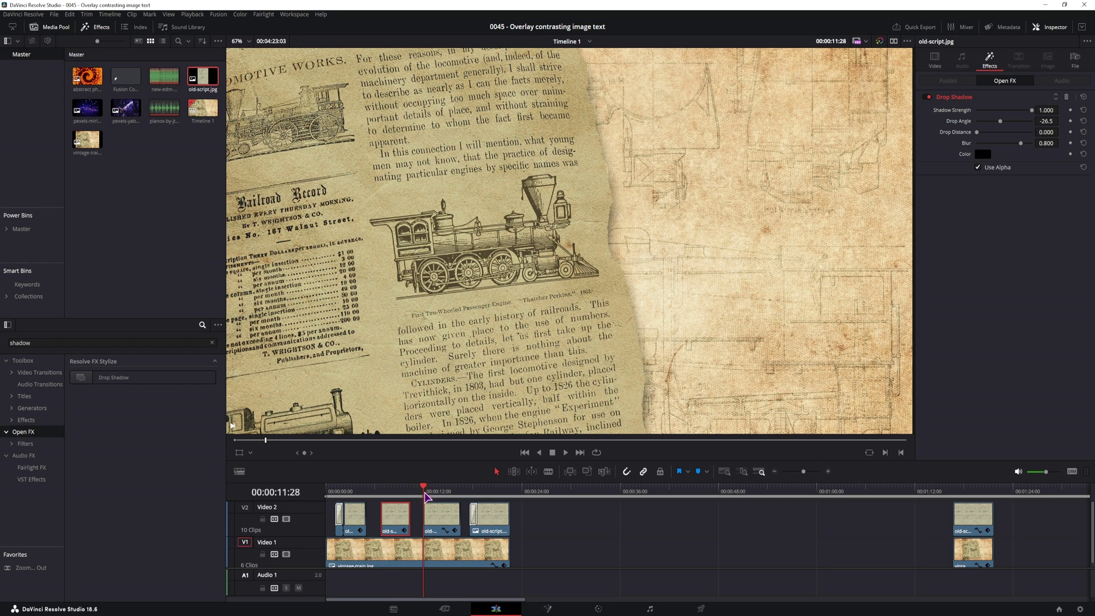
key("space")
key("space")
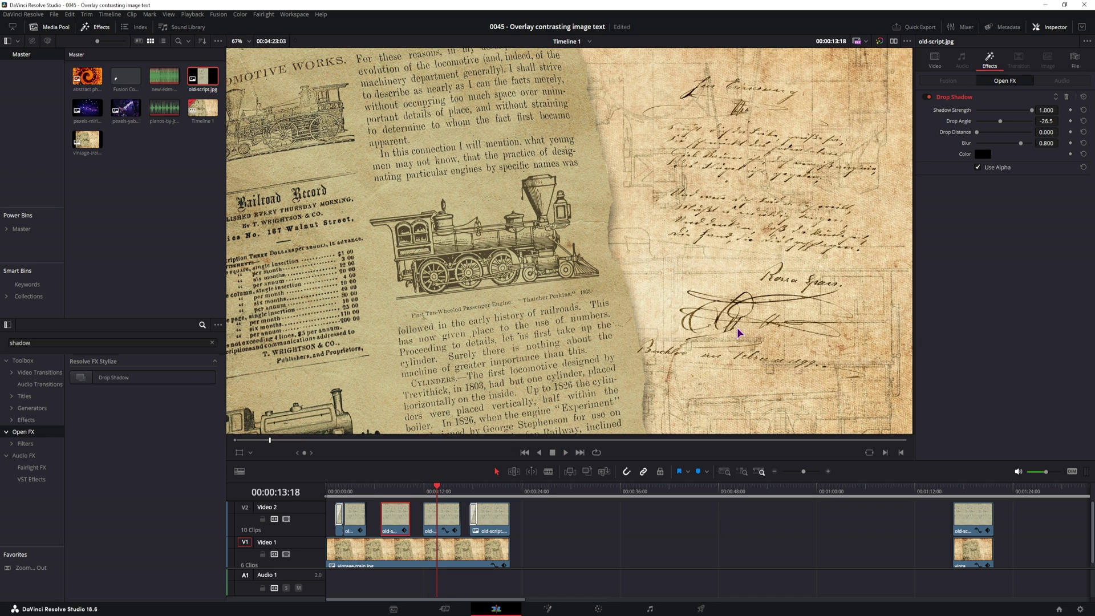
left_click(443, 516)
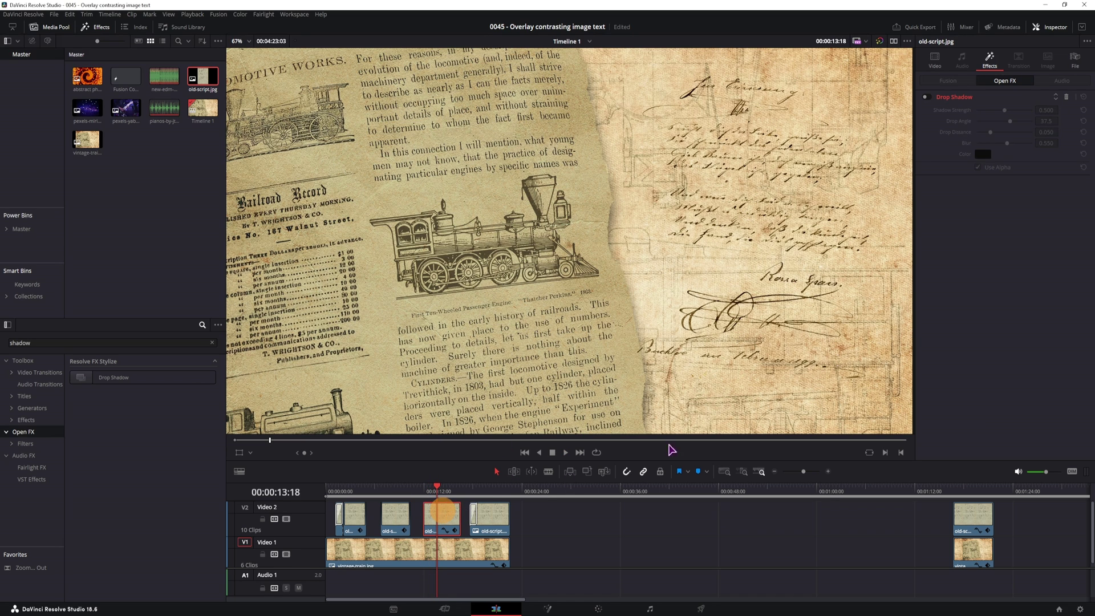
left_click(933, 59)
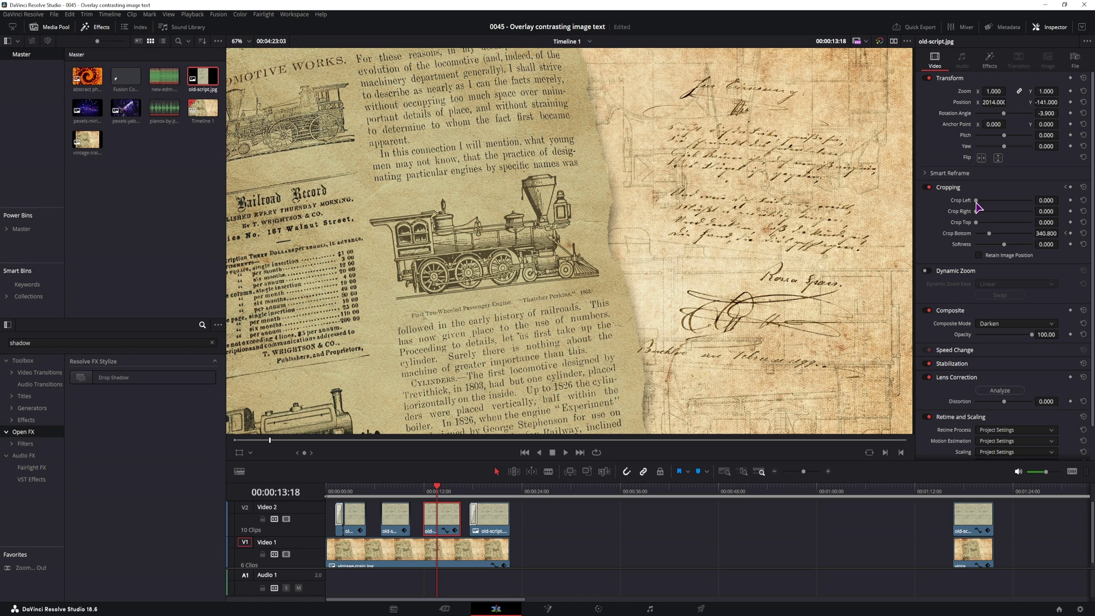
key("Up")
key("space")
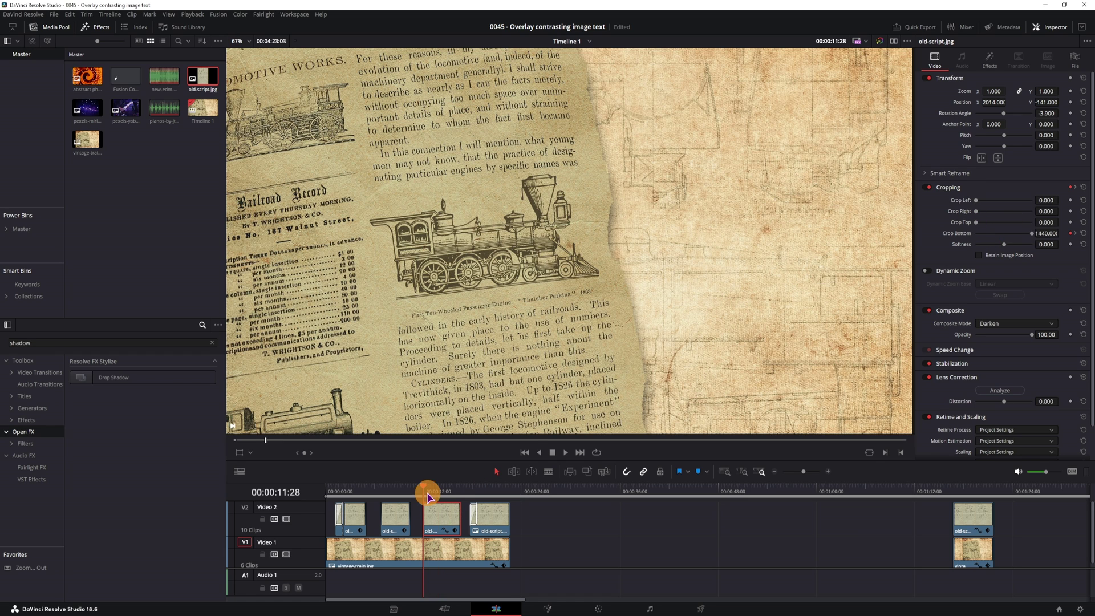